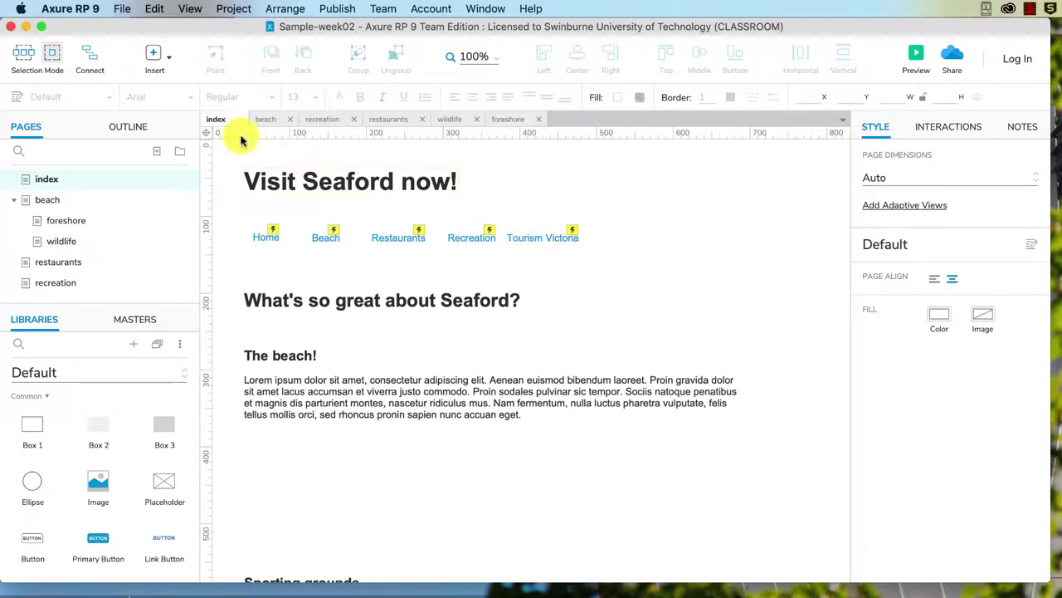
- Give the 'Visit Seaford now!' heading text the dark teal colour #015478
click(284, 175)
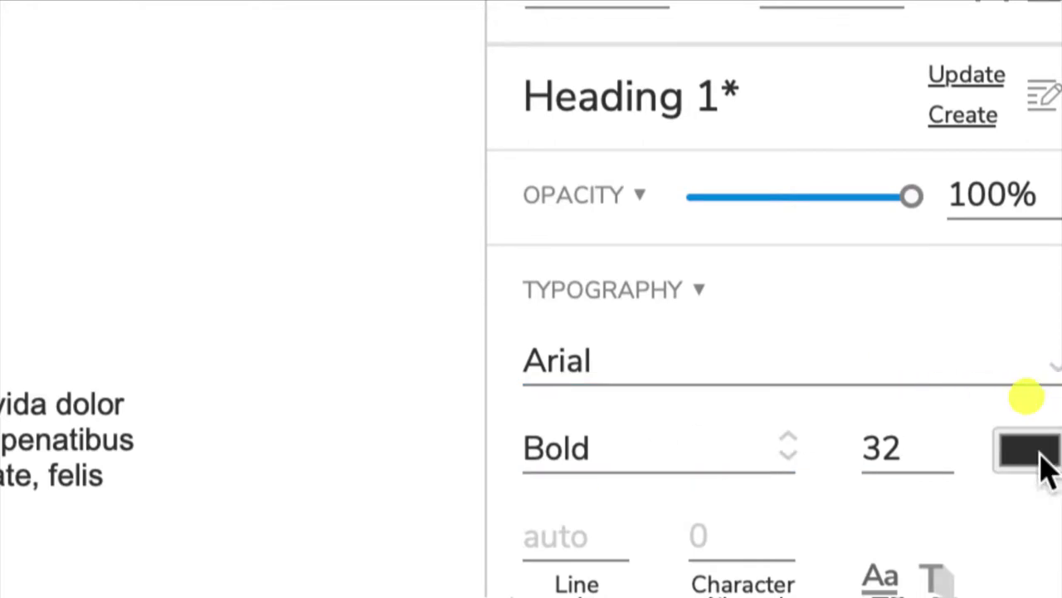
click(1028, 452)
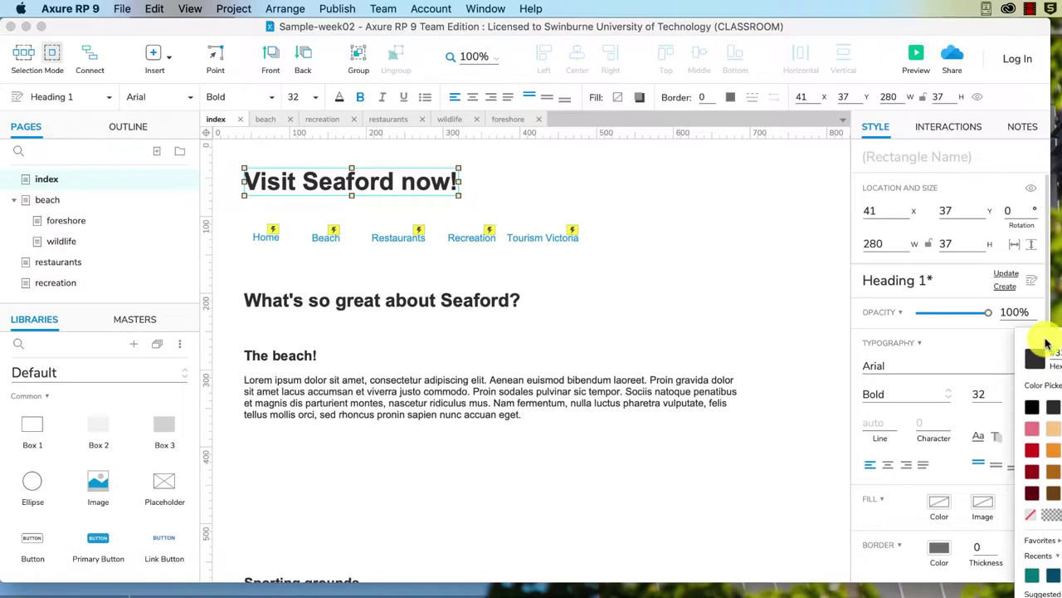
drag(1044, 336, 531, 151)
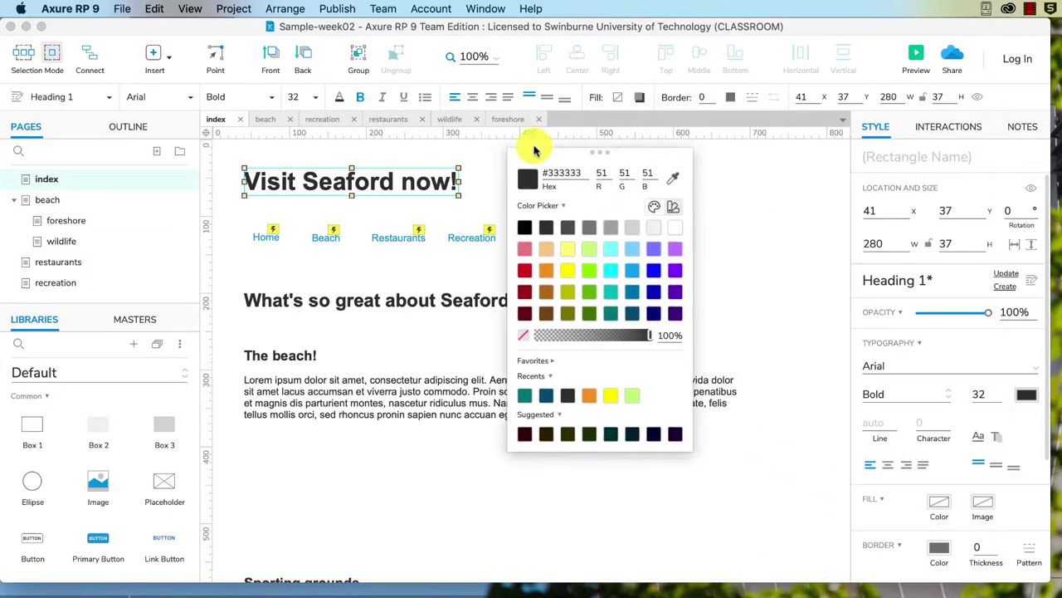
click(627, 311)
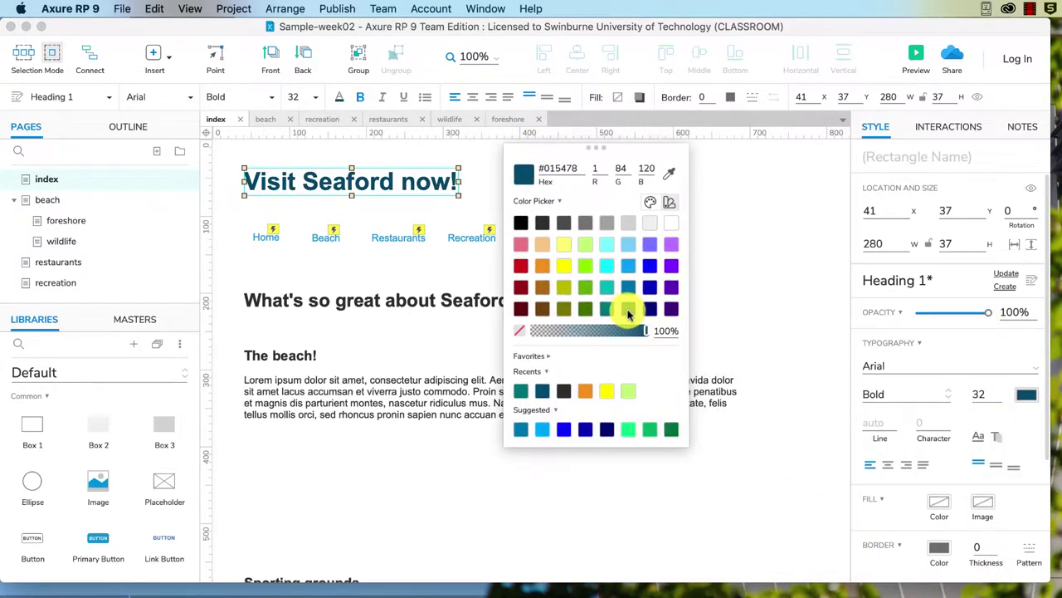
click(728, 320)
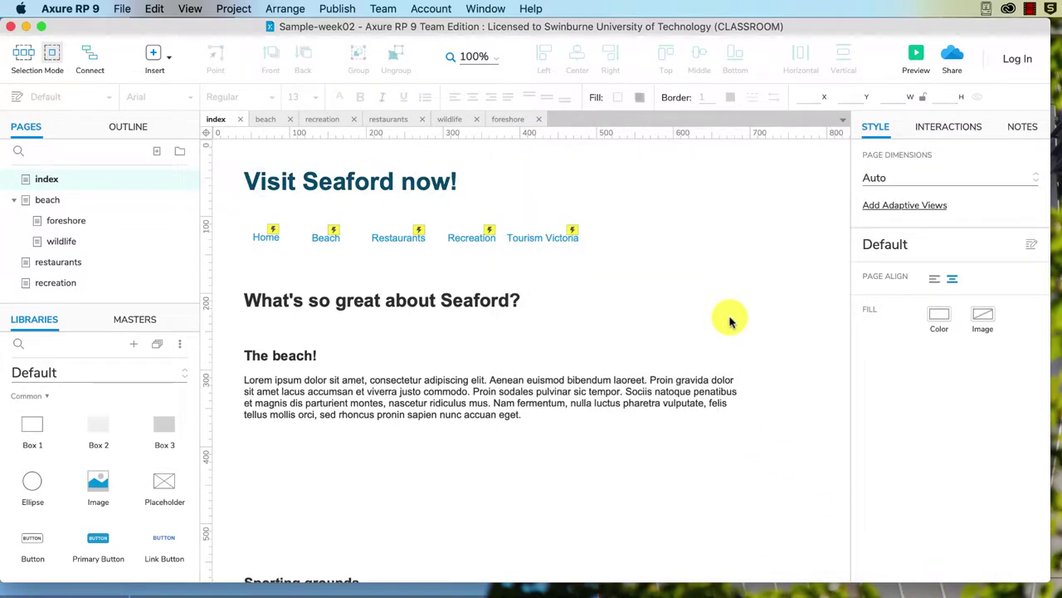
click(330, 176)
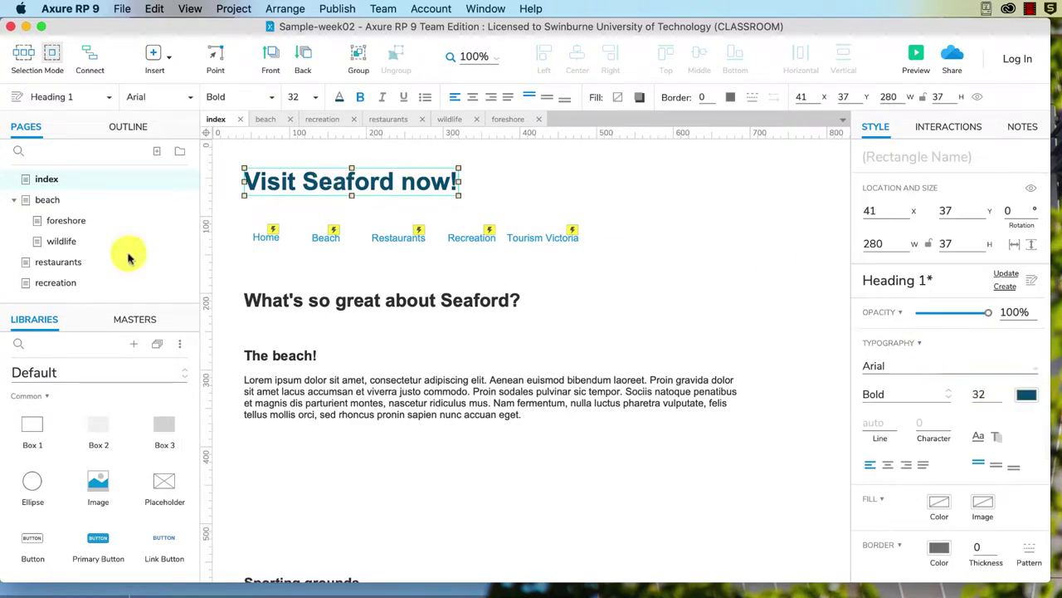
- On the beach page, place a Heading 1 widget (Arial Bold 32) near the top of the canvas
click(266, 120)
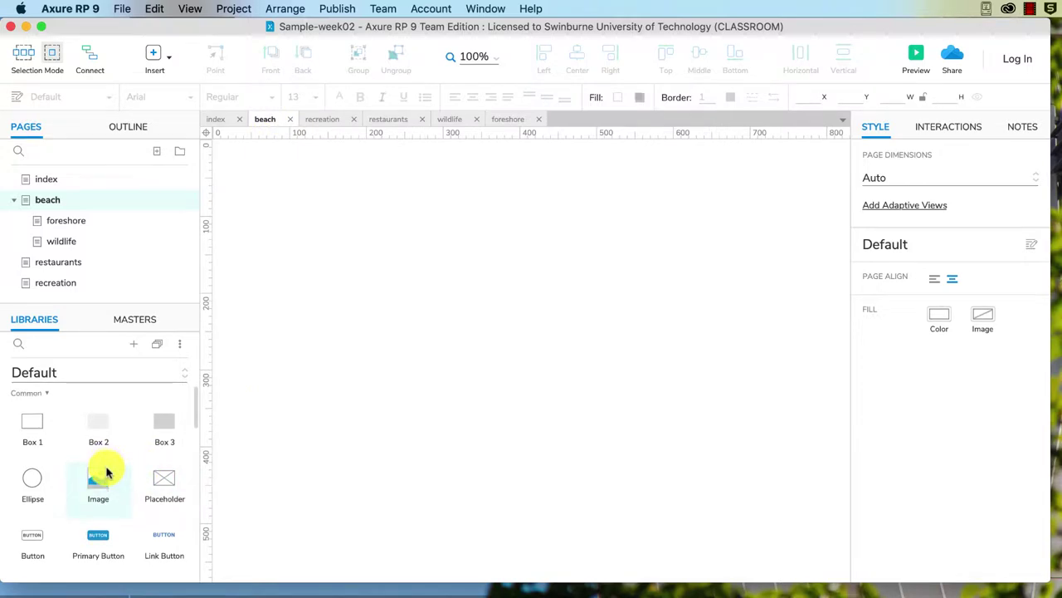
scroll(107, 474, down, 3)
drag(33, 534, 247, 187)
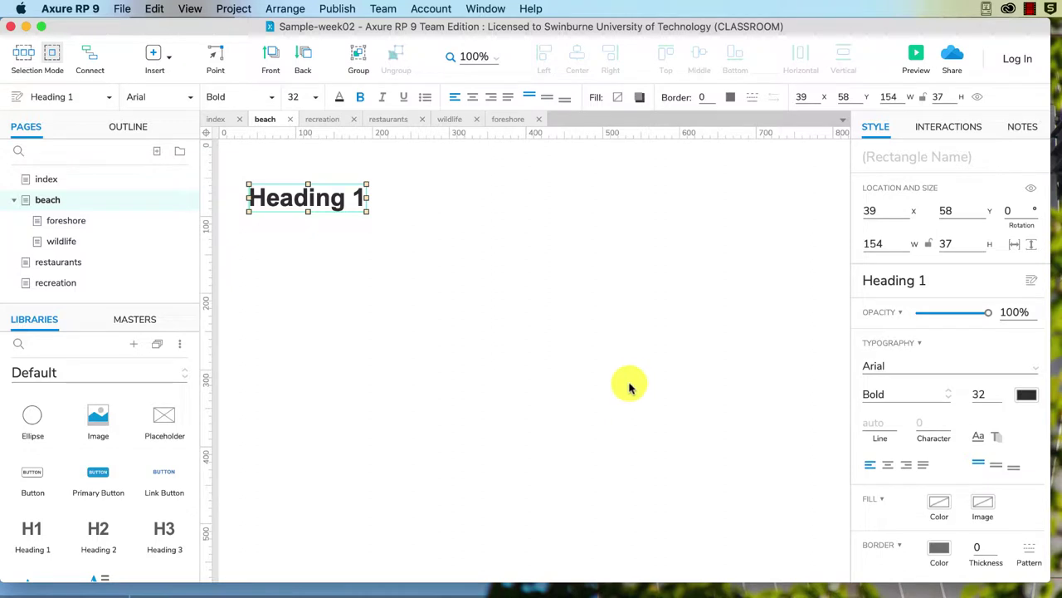
- Back on the index page, update the Heading 1 style with the heading's dark teal #015478 colour
click(217, 120)
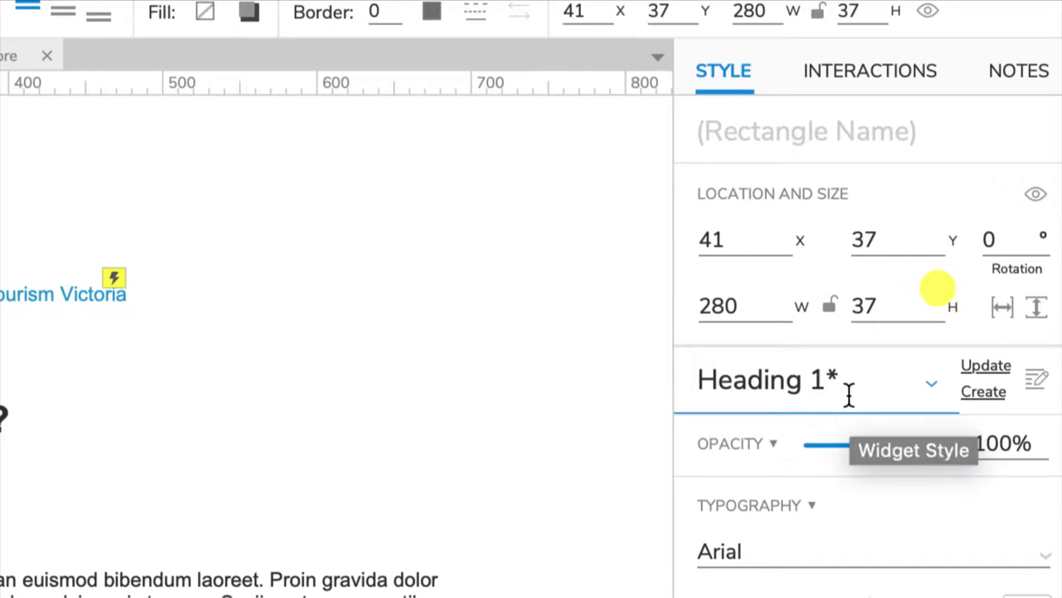
click(988, 366)
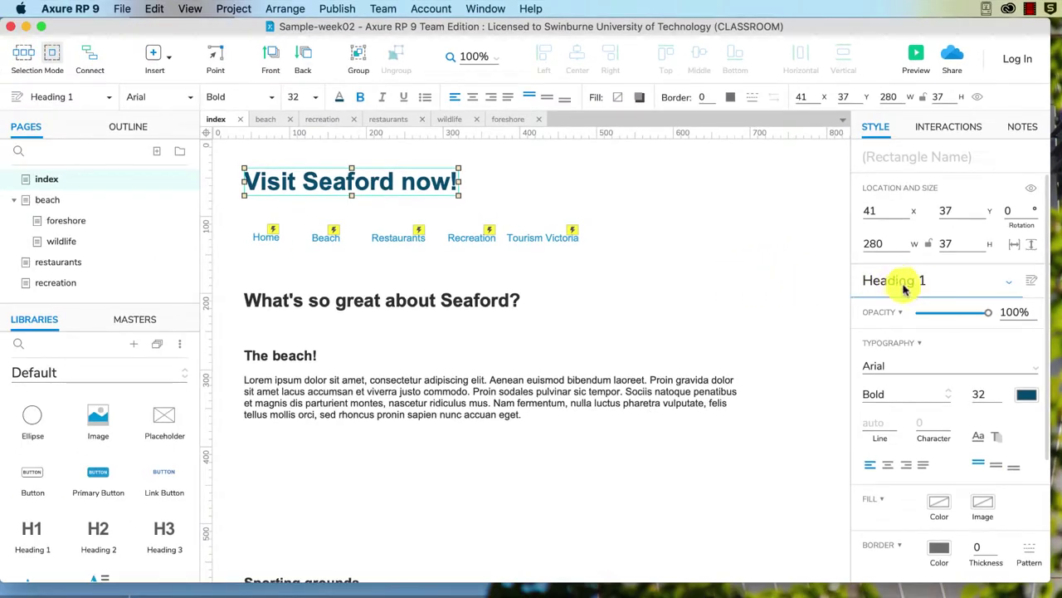
- Confirm the beach heading is dark teal, then add a dark teal Heading 1 to the recreation page
click(265, 121)
click(304, 246)
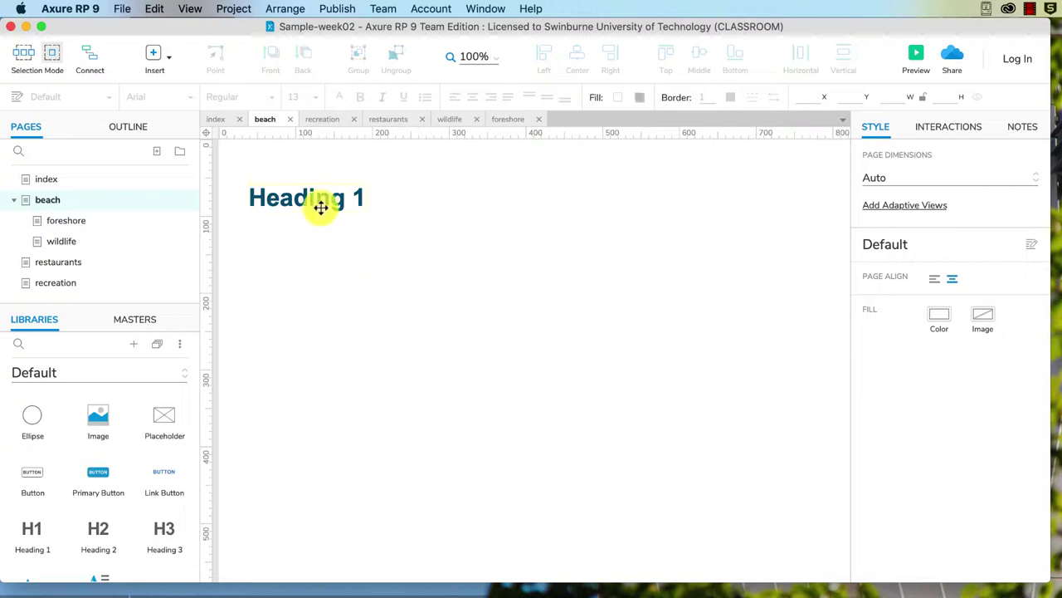
click(326, 121)
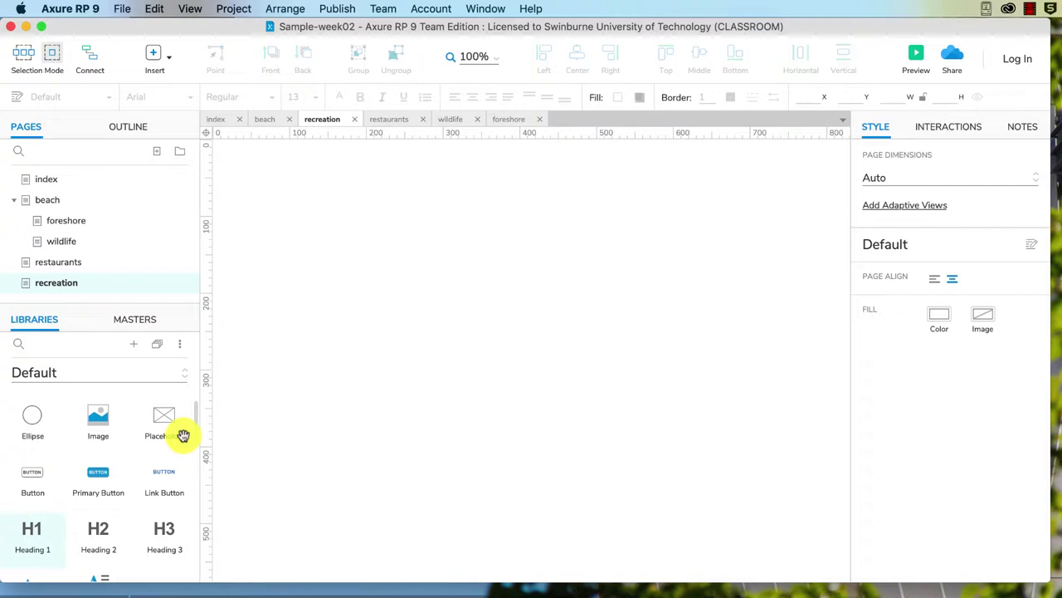
drag(183, 436, 274, 192)
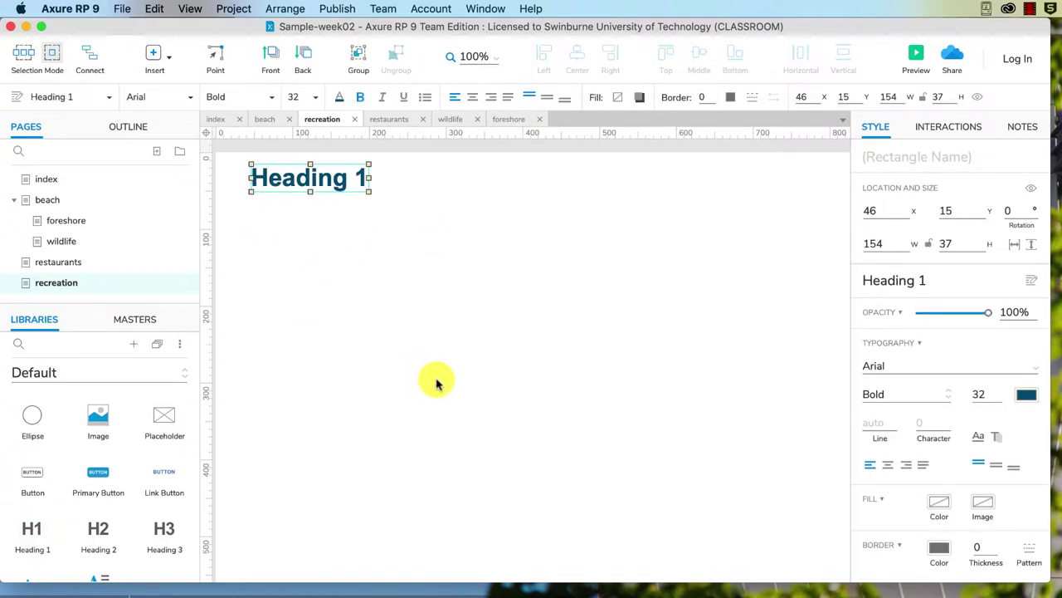
click(377, 260)
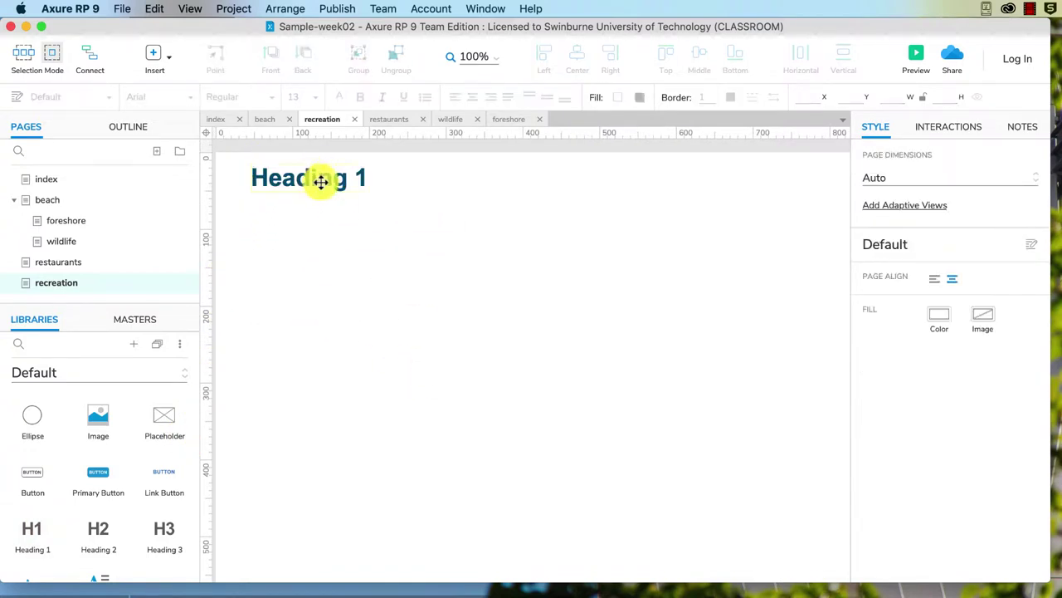
click(217, 119)
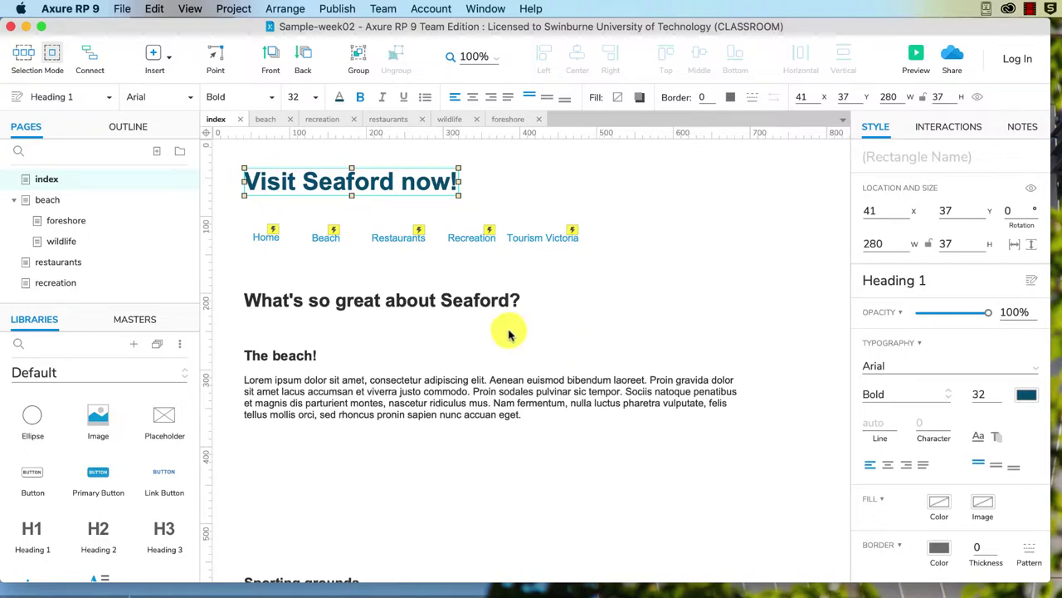
- Colour the 'What's so great about Seaford?' Heading 2 text teal #008080
click(496, 307)
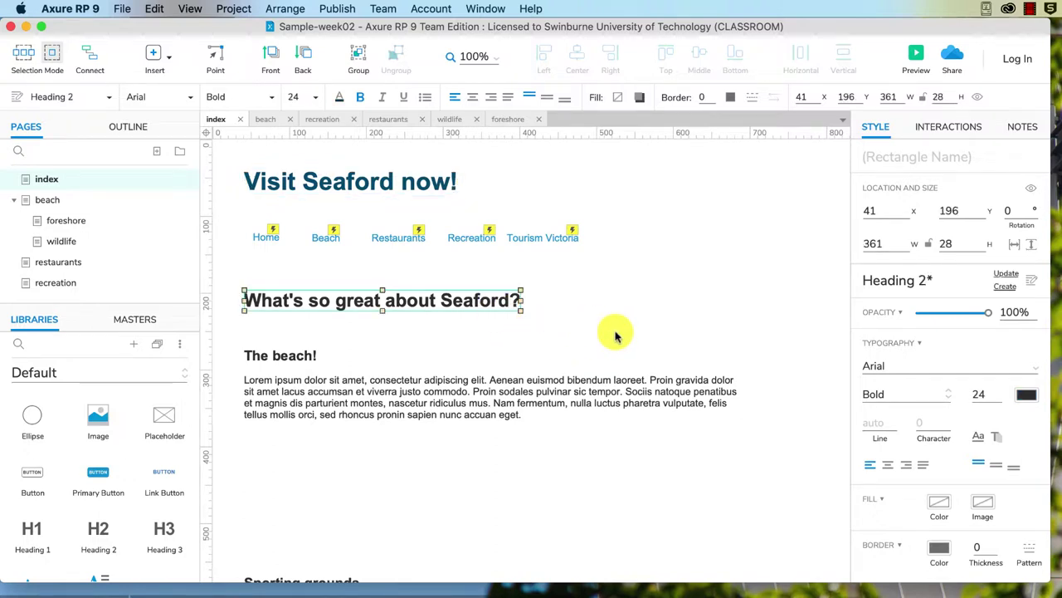
click(1028, 400)
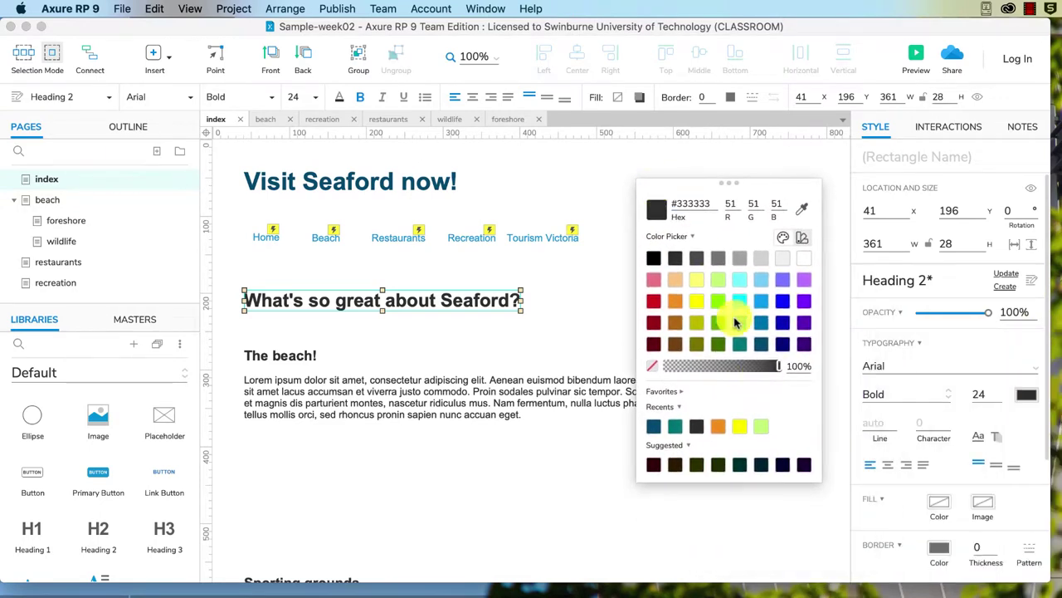
click(743, 349)
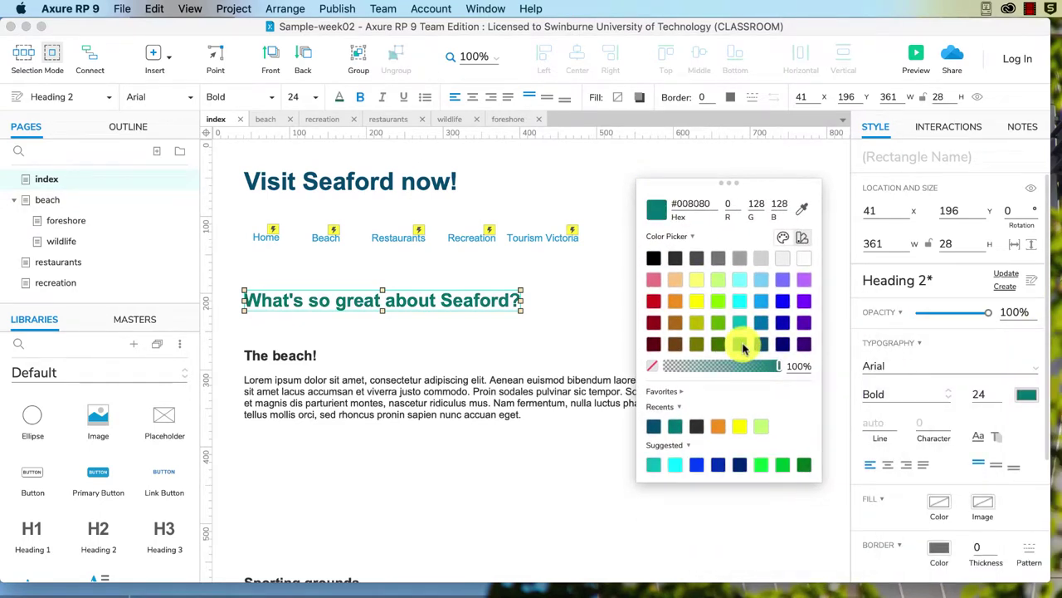
click(583, 337)
click(451, 299)
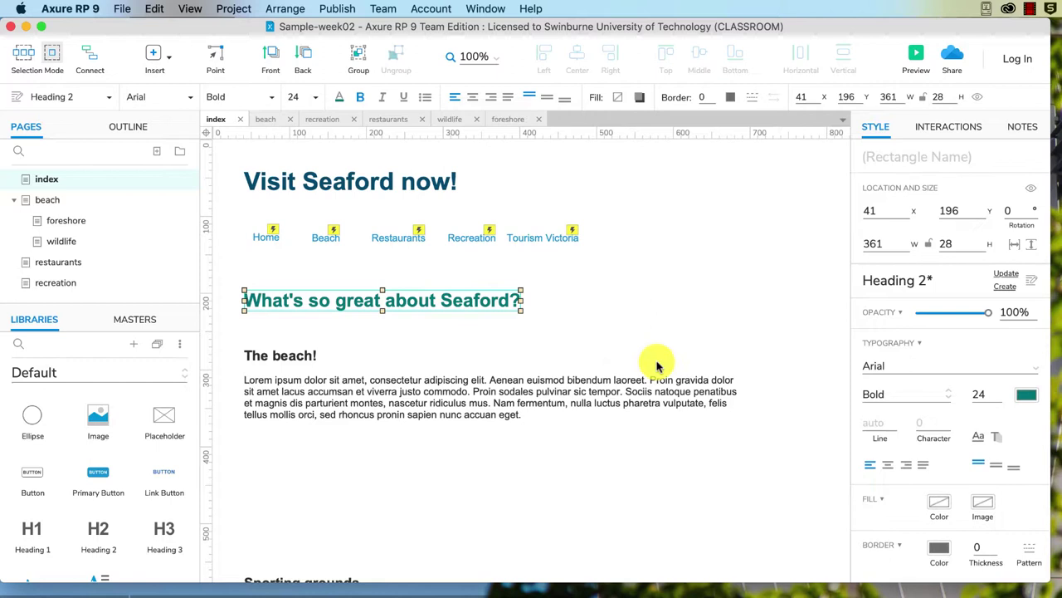
- Create a 'Dark Teal' widget style from the heading's formatting and remove its Font Size override
click(1004, 292)
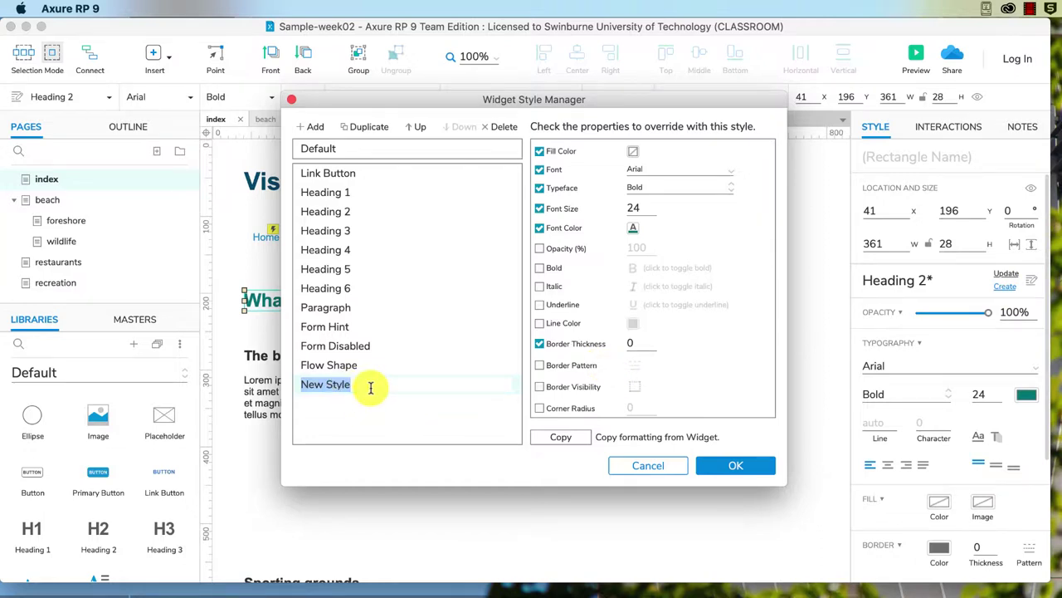
text(Dark )
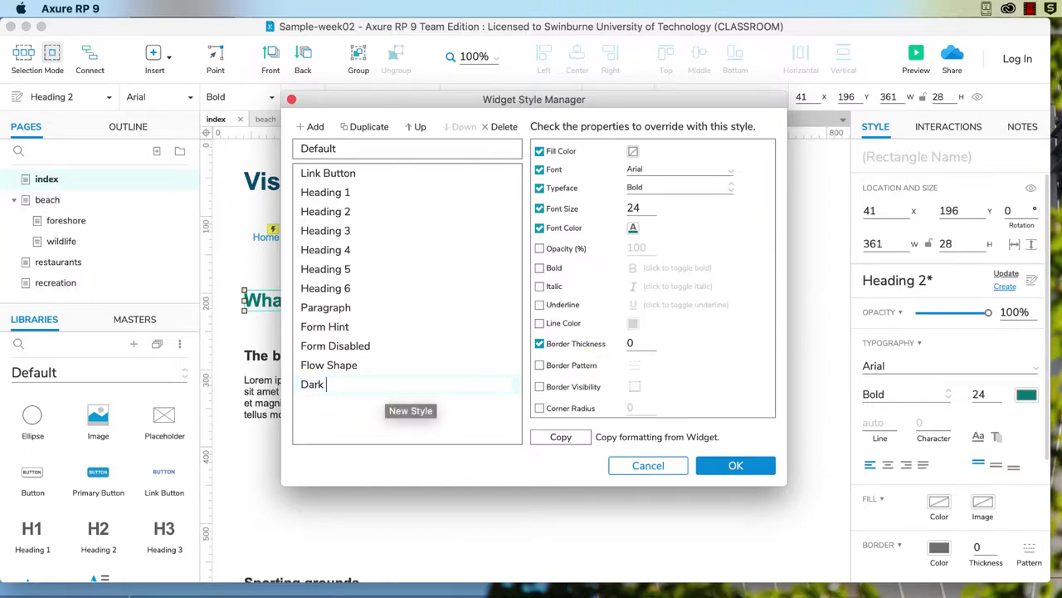
text(Teal)
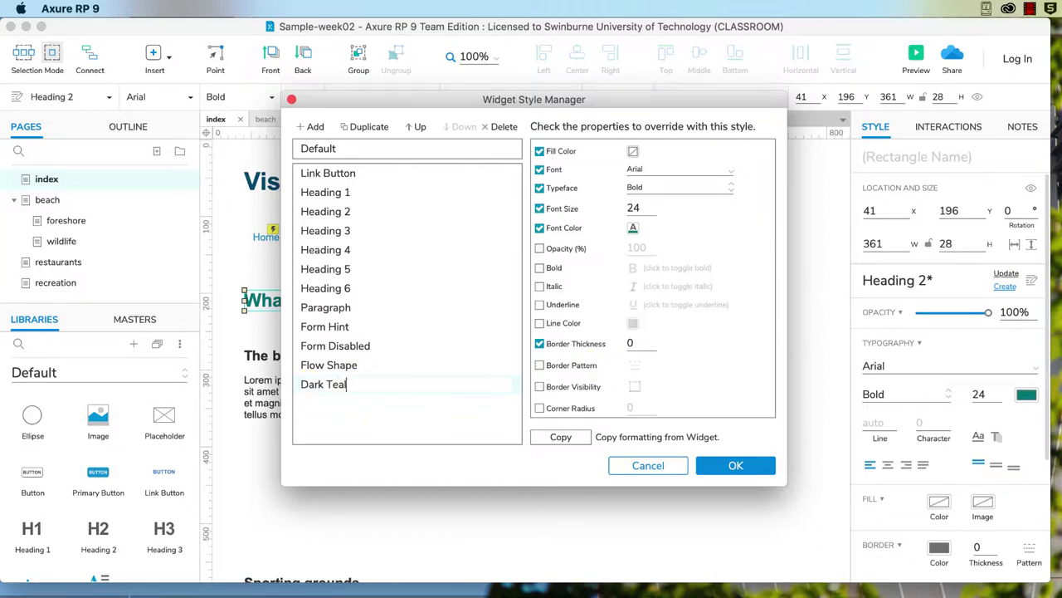
click(398, 309)
click(344, 385)
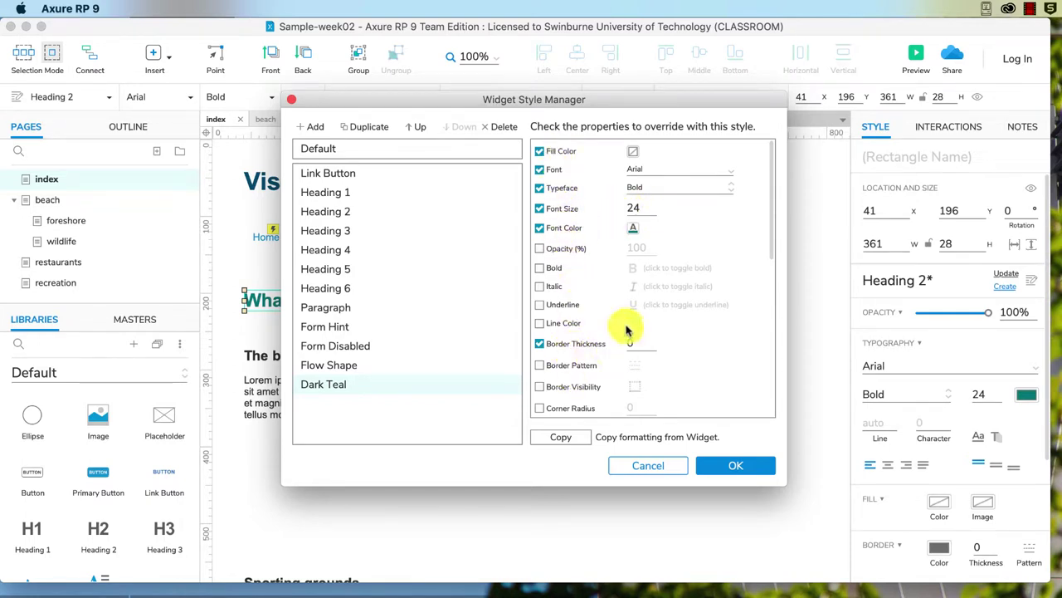
scroll(627, 328, down, 10)
scroll(624, 324, up, 10)
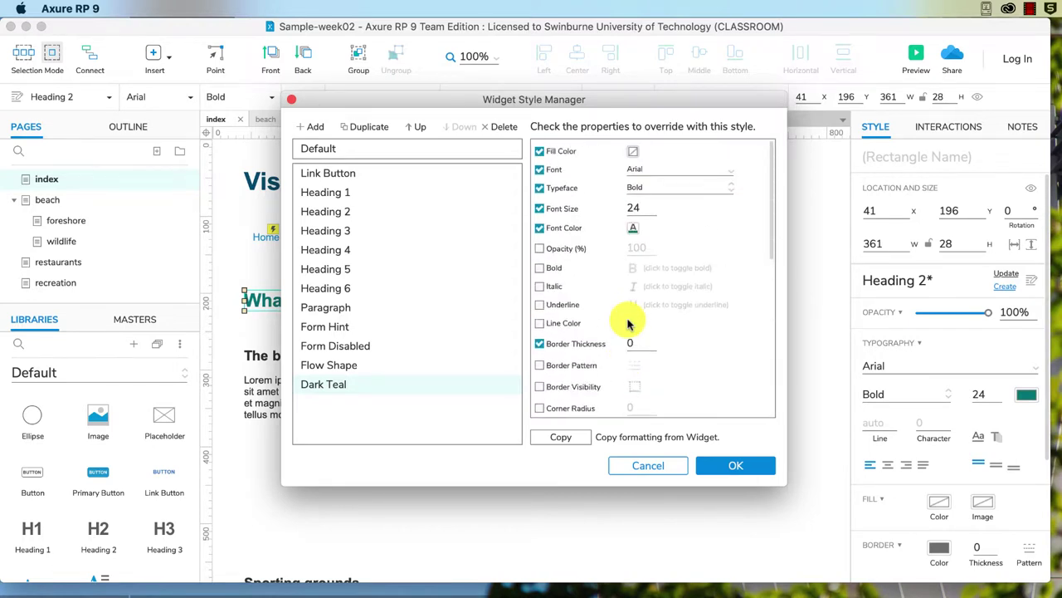
click(540, 209)
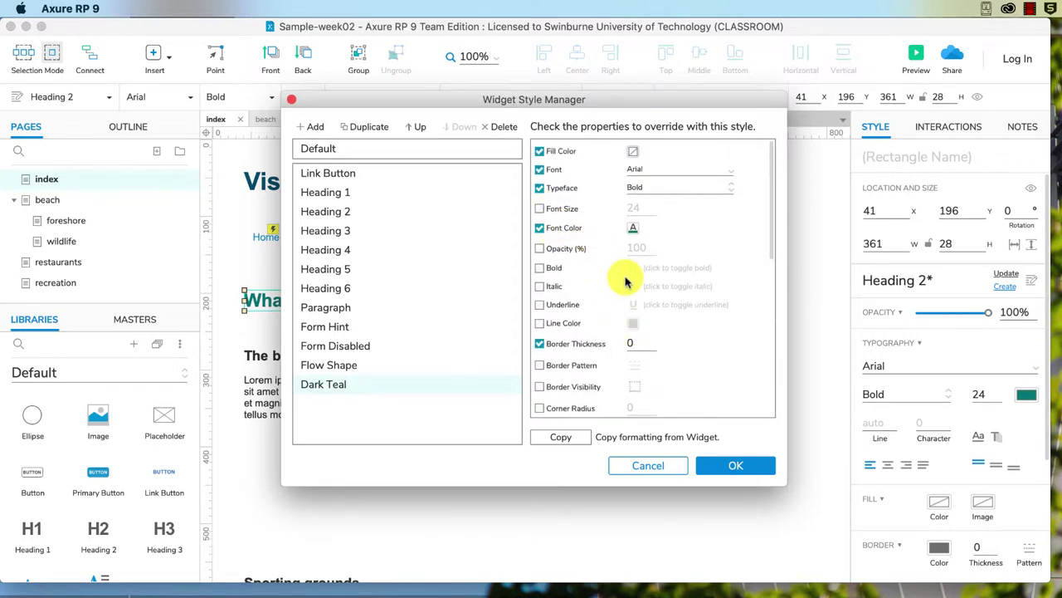
- Confirm the Dark Teal style's Arial Bold 24 teal font colour settings, keeping it on the heading
click(737, 466)
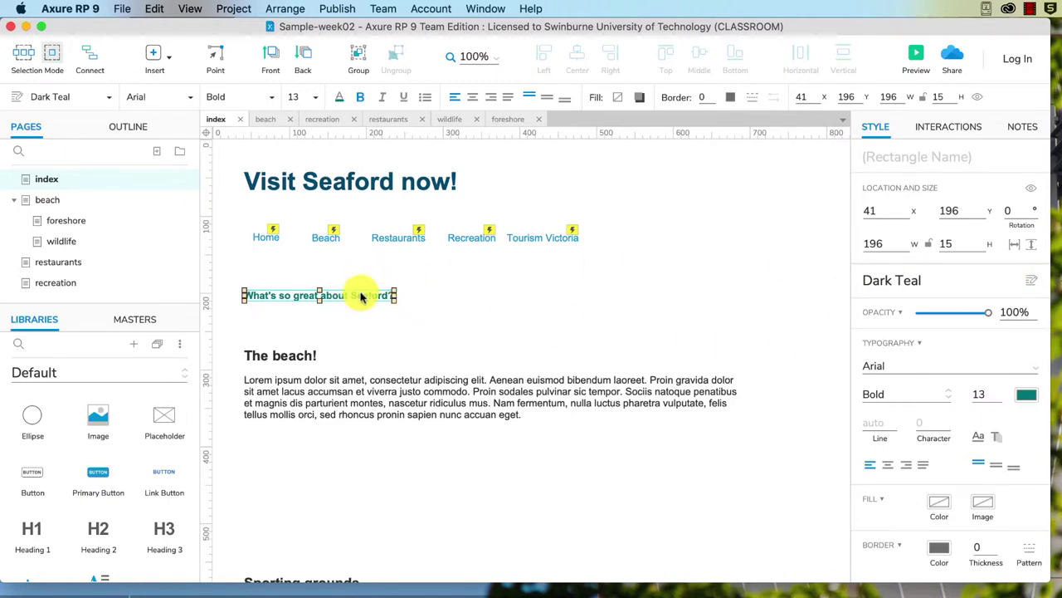
click(1031, 281)
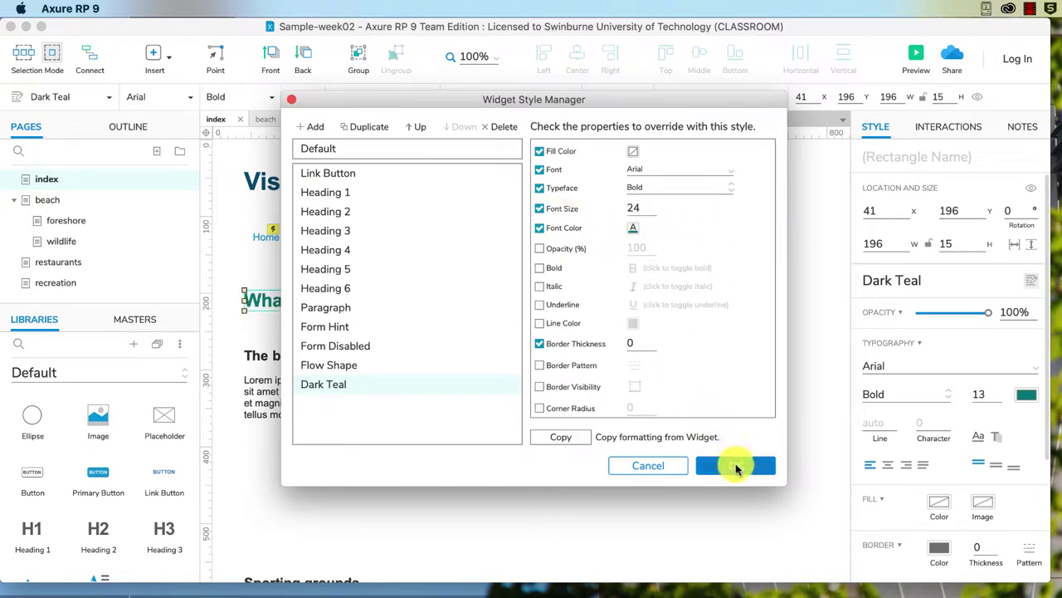
click(735, 465)
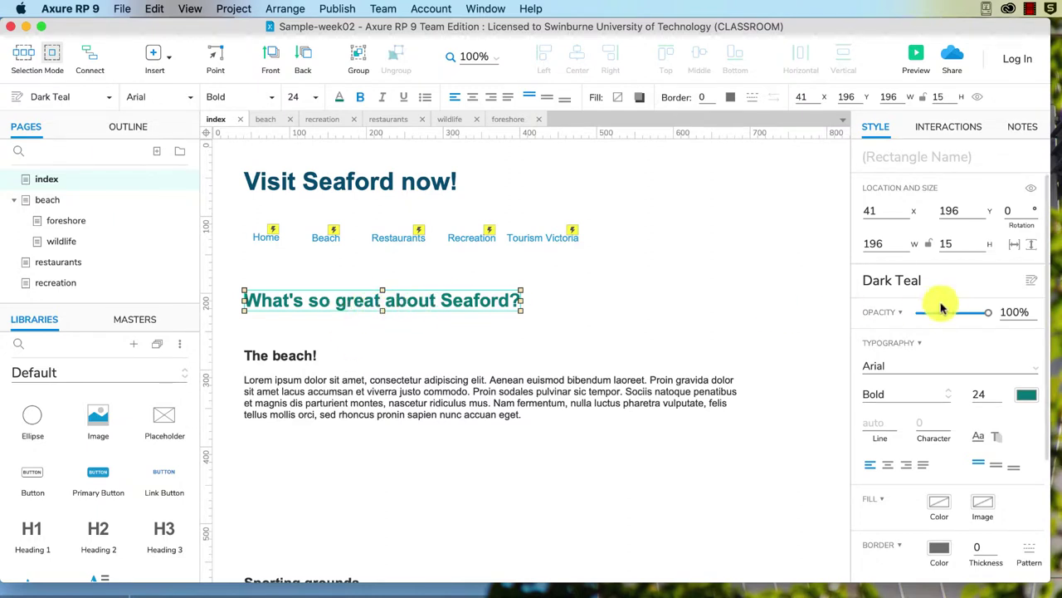
click(1033, 284)
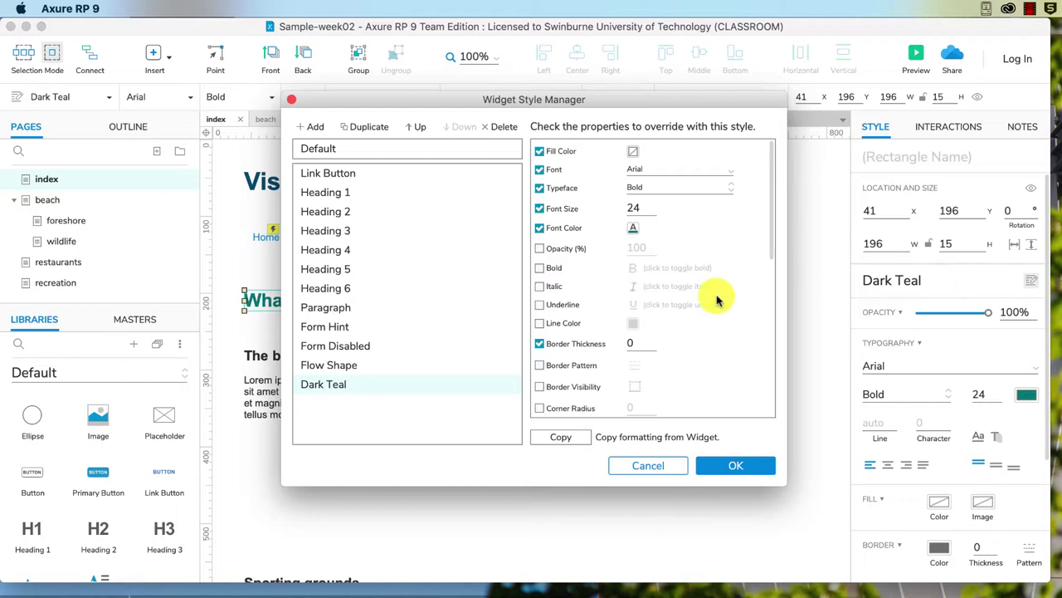
click(635, 231)
click(694, 219)
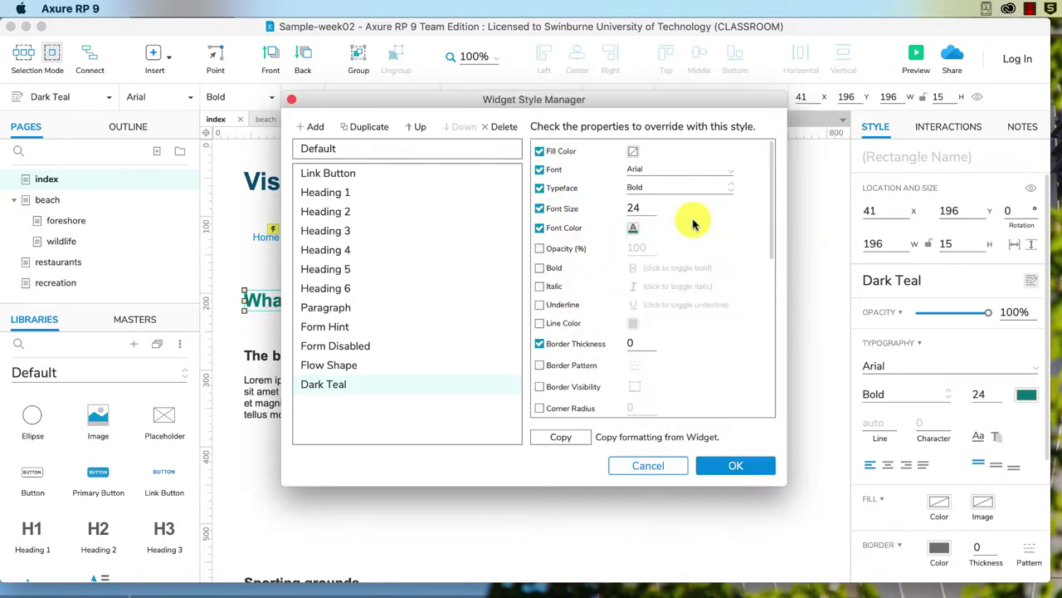
click(679, 467)
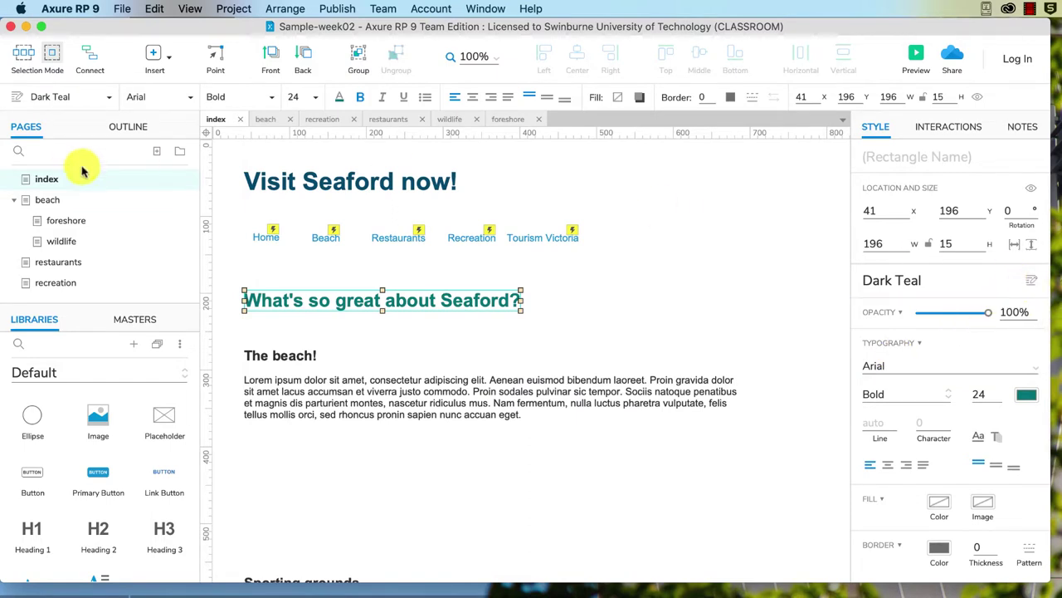
- In the Widget Style Manager, add a 'Teal' style whose only override is font colour #00BFBF
click(232, 9)
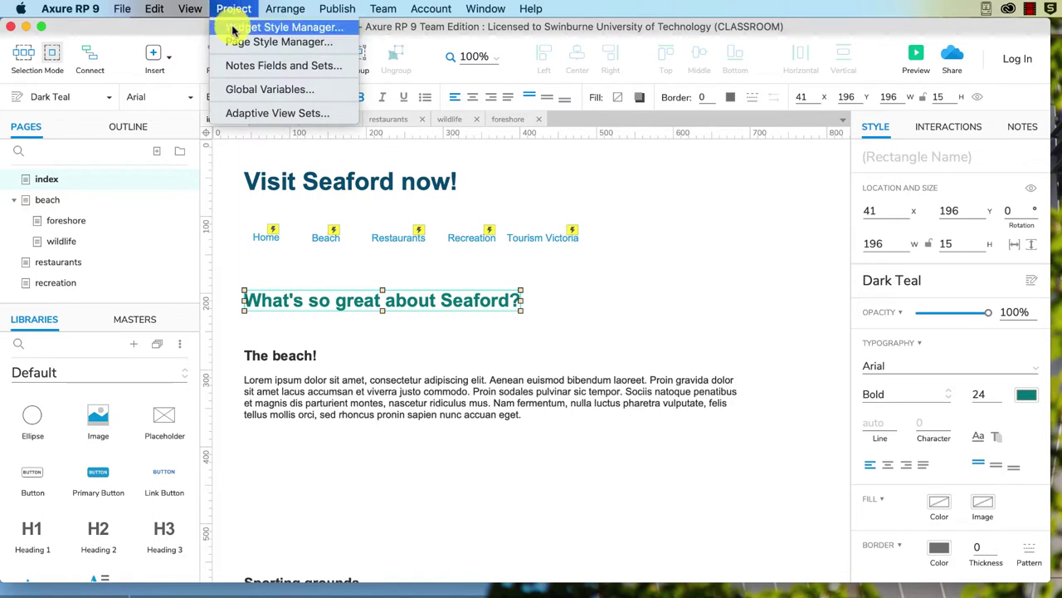
click(233, 29)
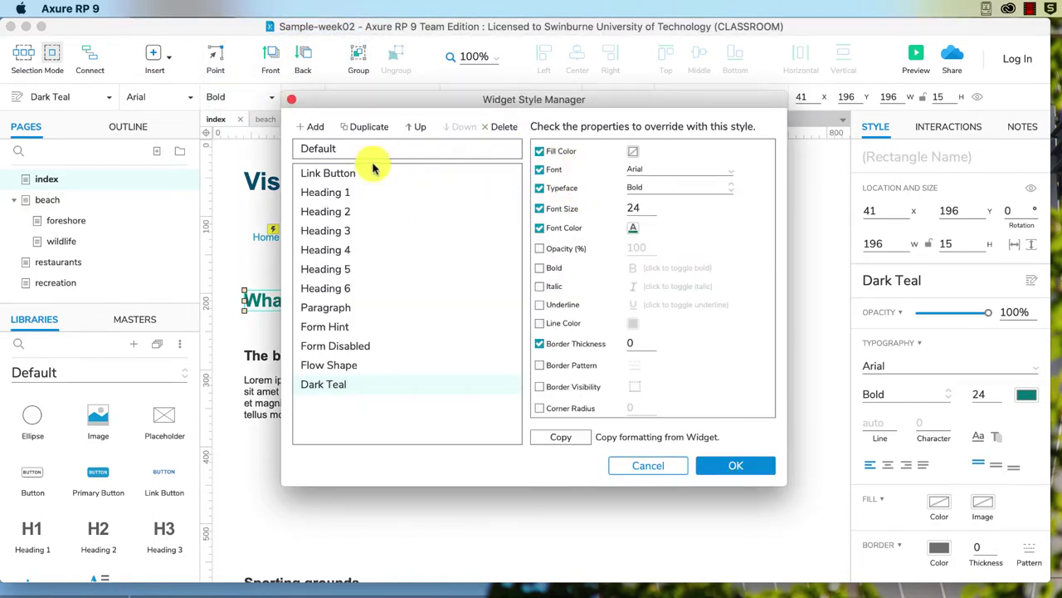
click(315, 384)
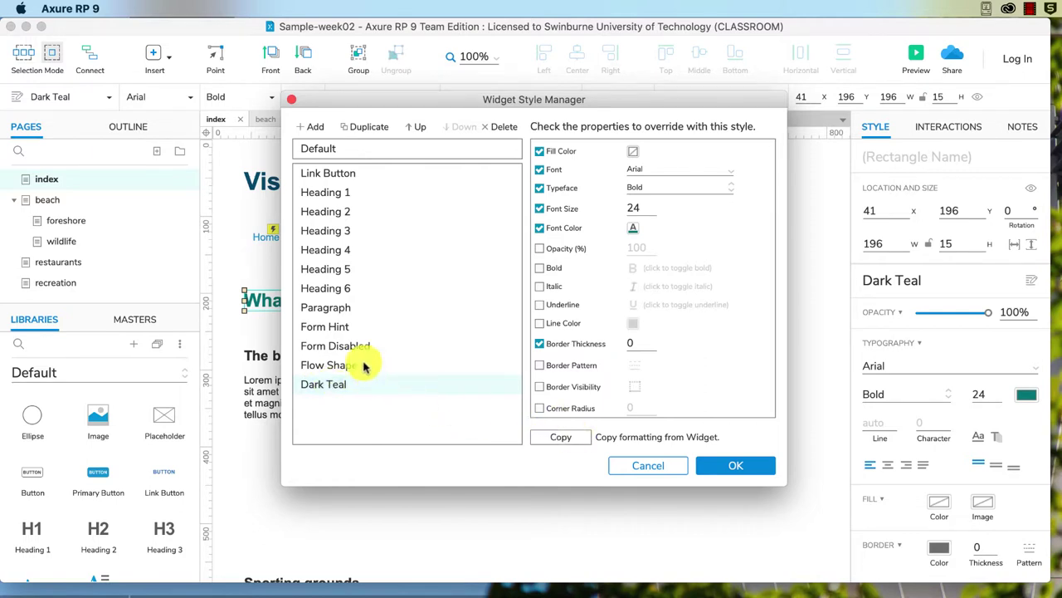
click(303, 133)
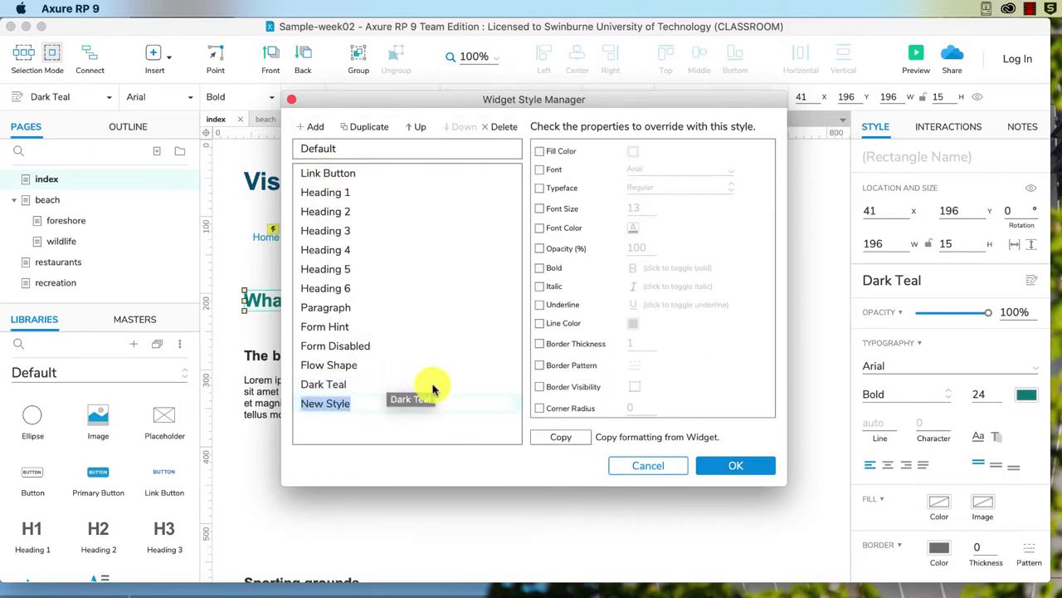
text(Teal)
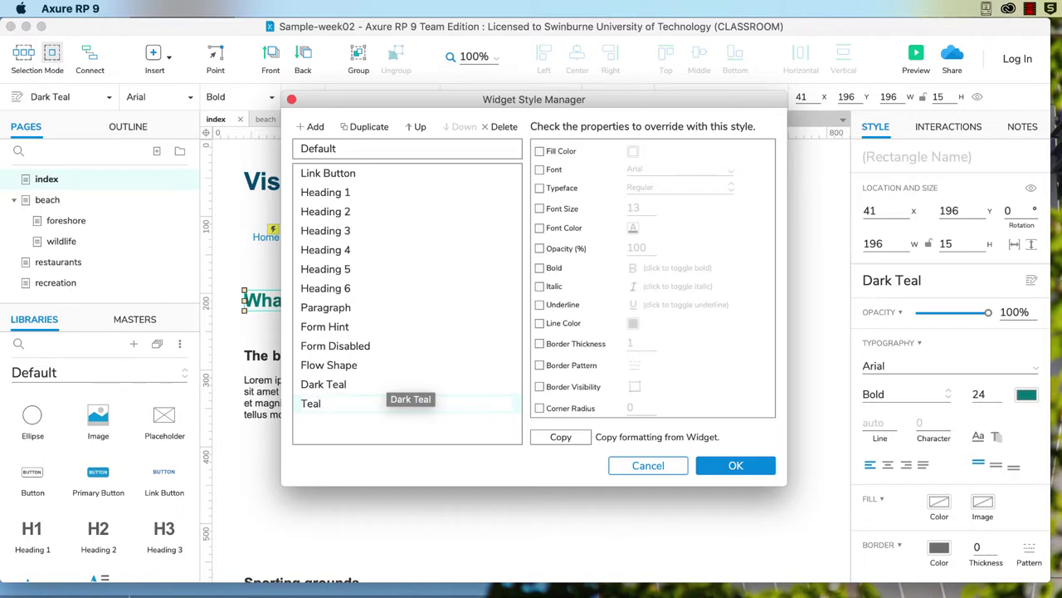
double_click(339, 405)
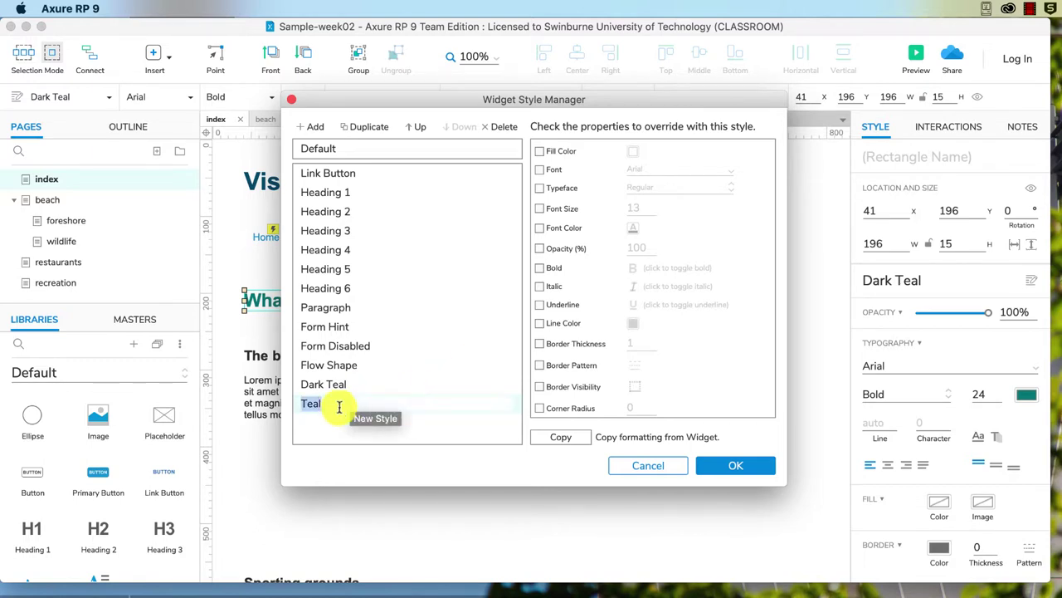
click(540, 227)
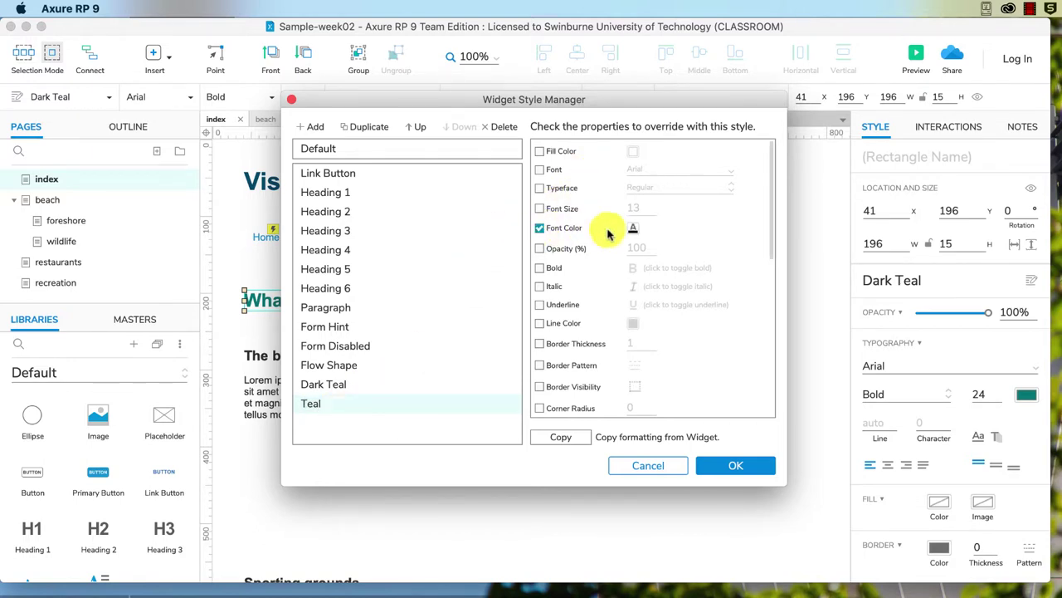
click(632, 229)
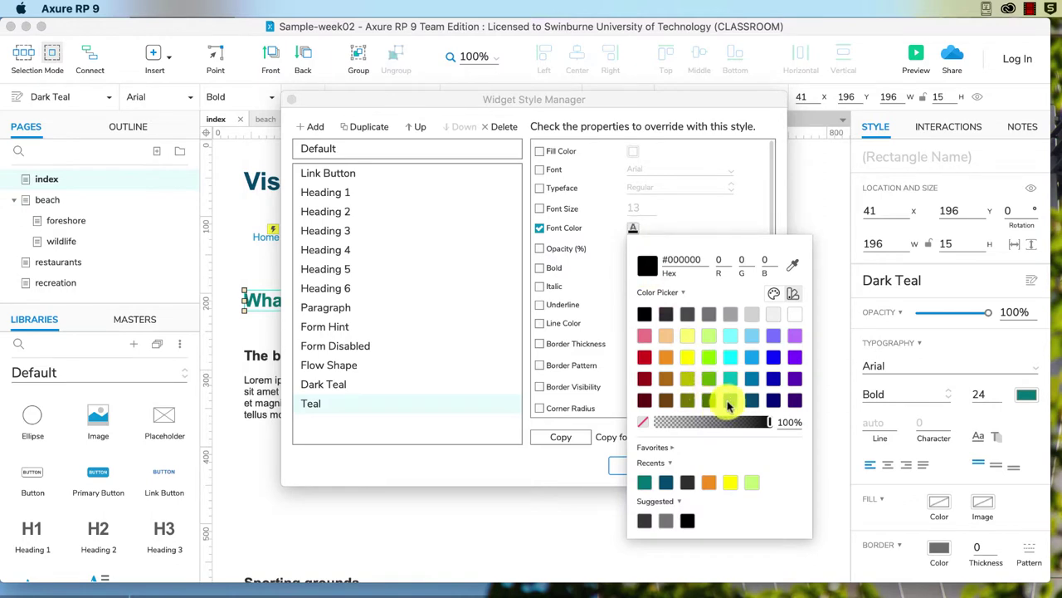
click(730, 378)
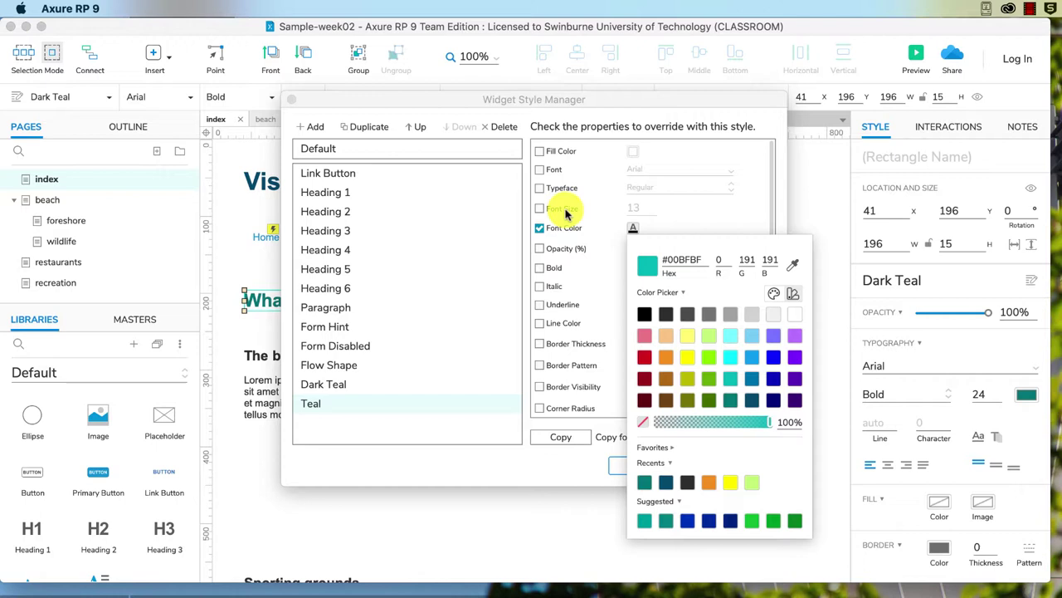
click(673, 214)
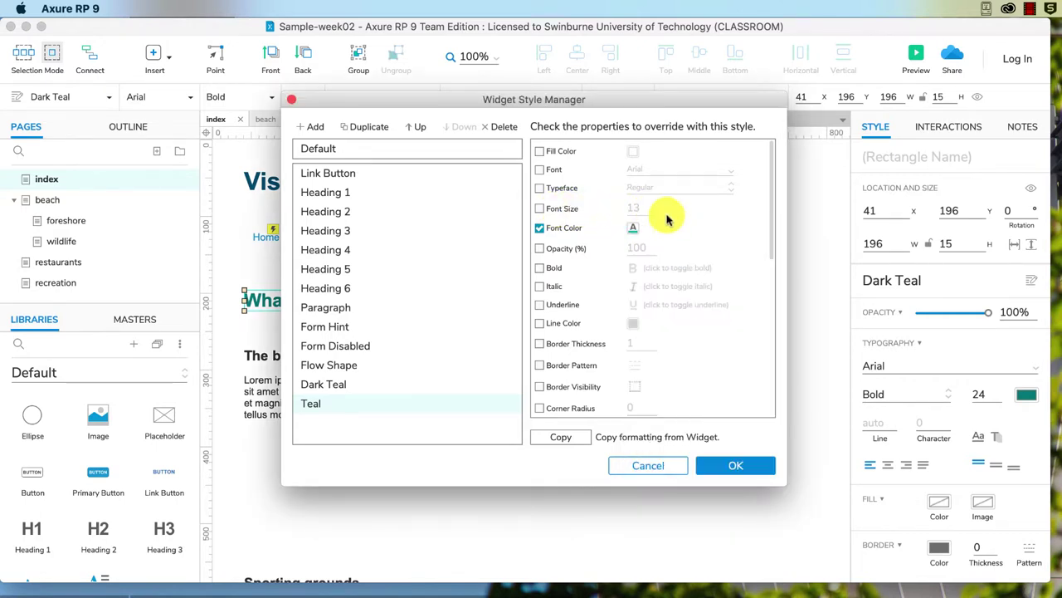
click(735, 465)
click(299, 358)
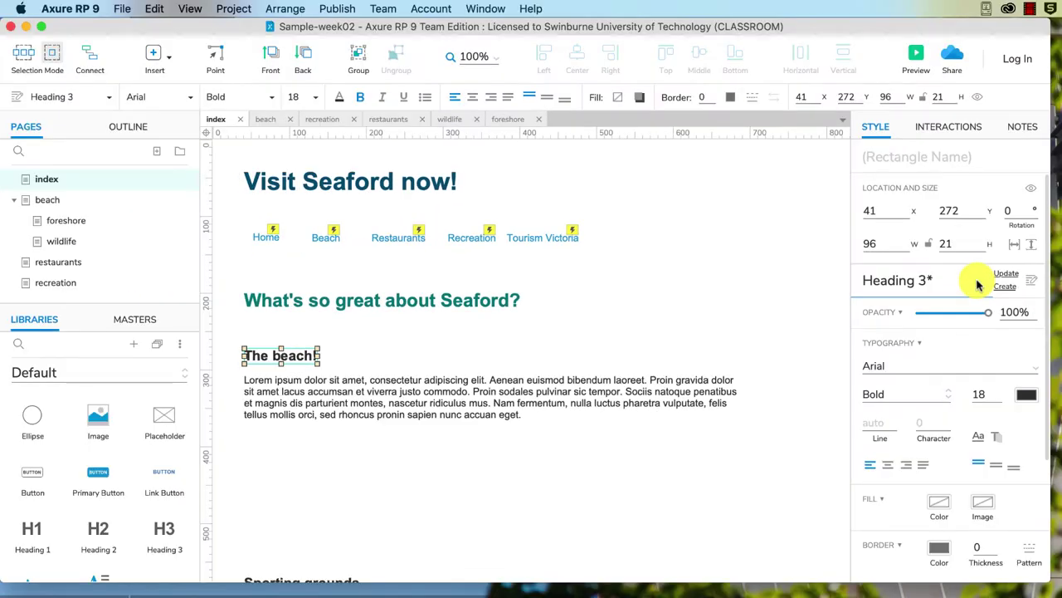
click(977, 282)
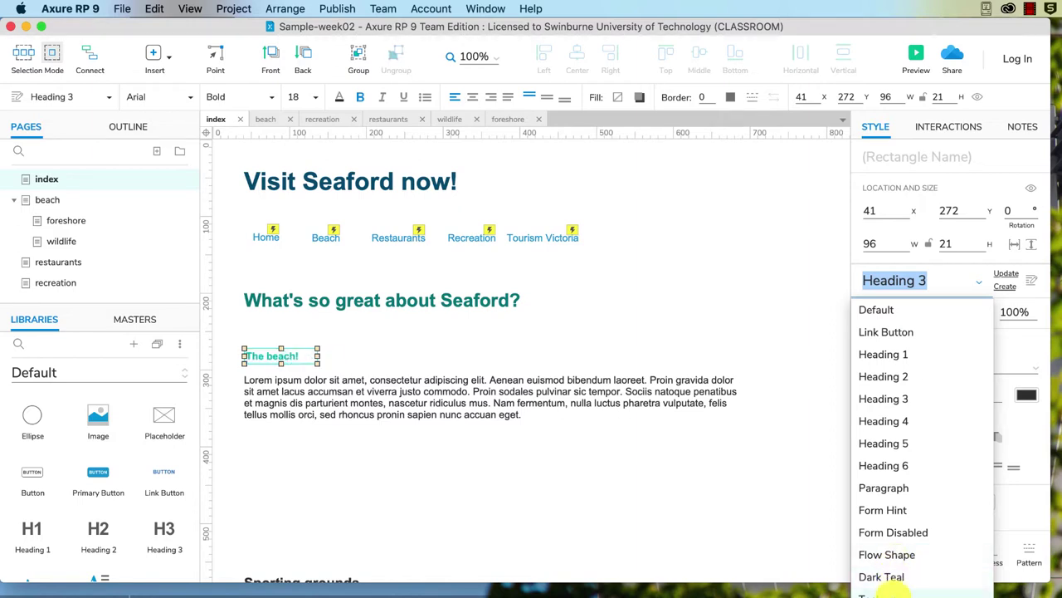
click(878, 399)
click(741, 477)
click(292, 355)
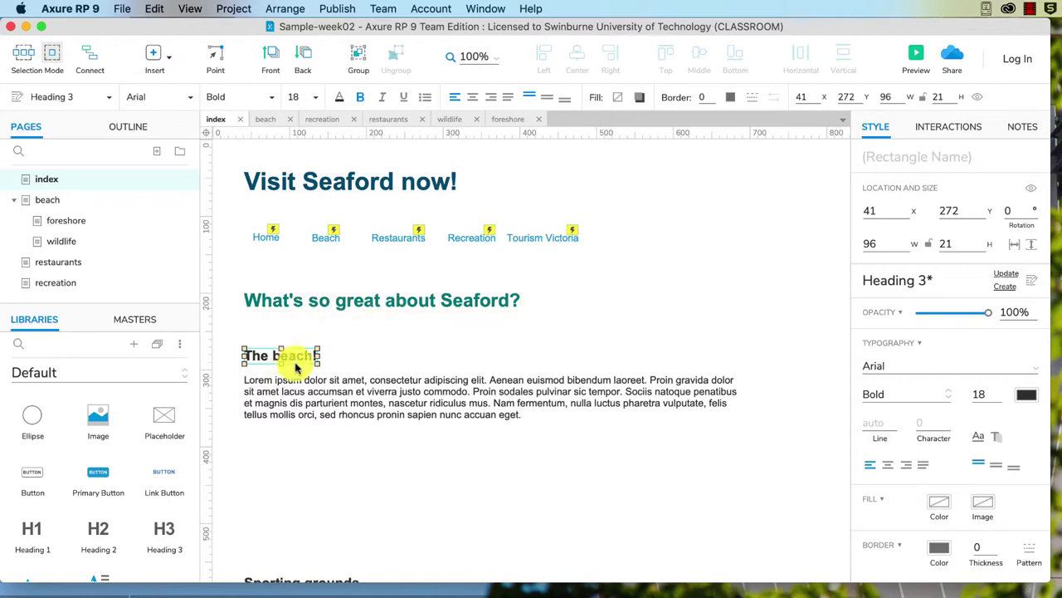
- Apply the Dark Teal widget style to the 'Getting to Seaford' heading, giving it teal Arial Bold 24 text
click(342, 302)
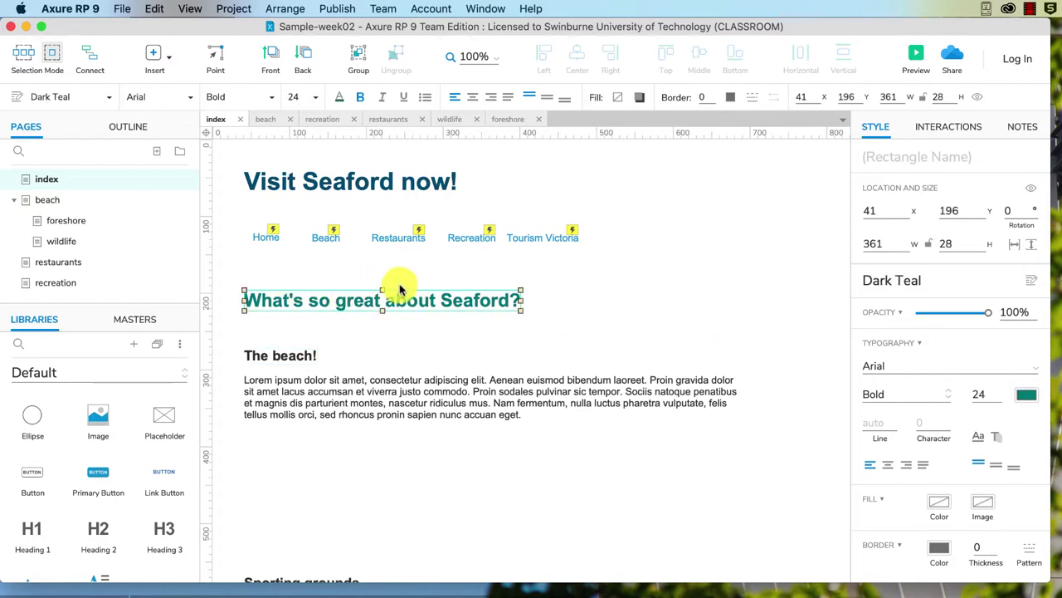
scroll(537, 401, down, 10)
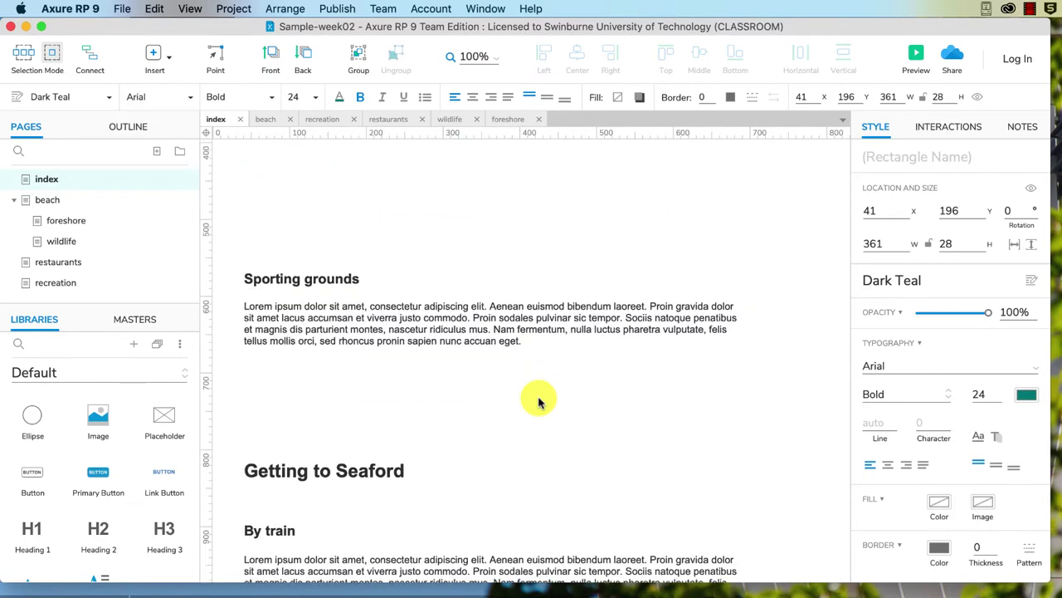
scroll(538, 402, down, 2)
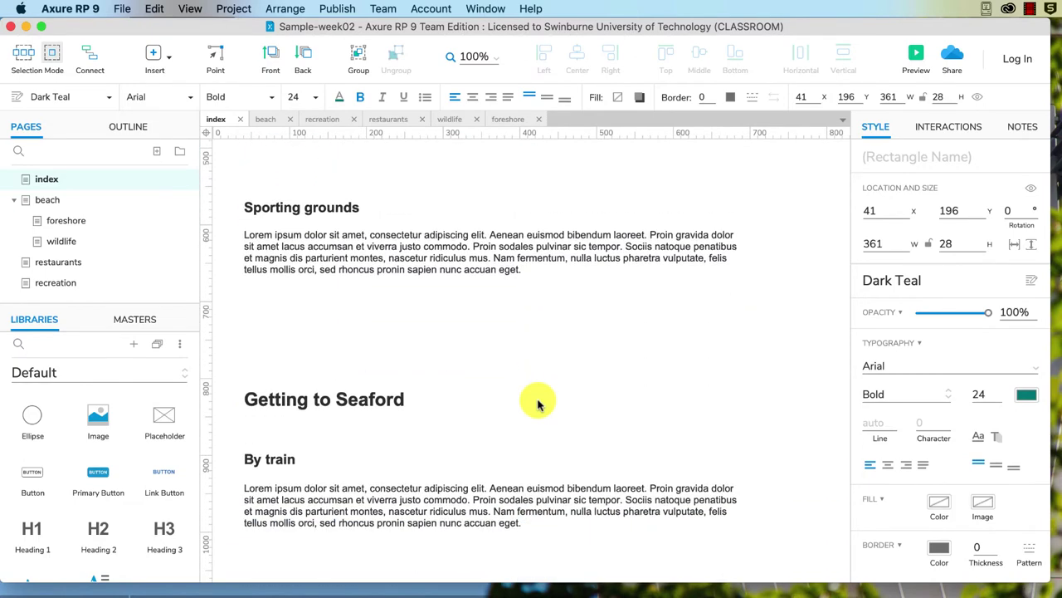
click(342, 401)
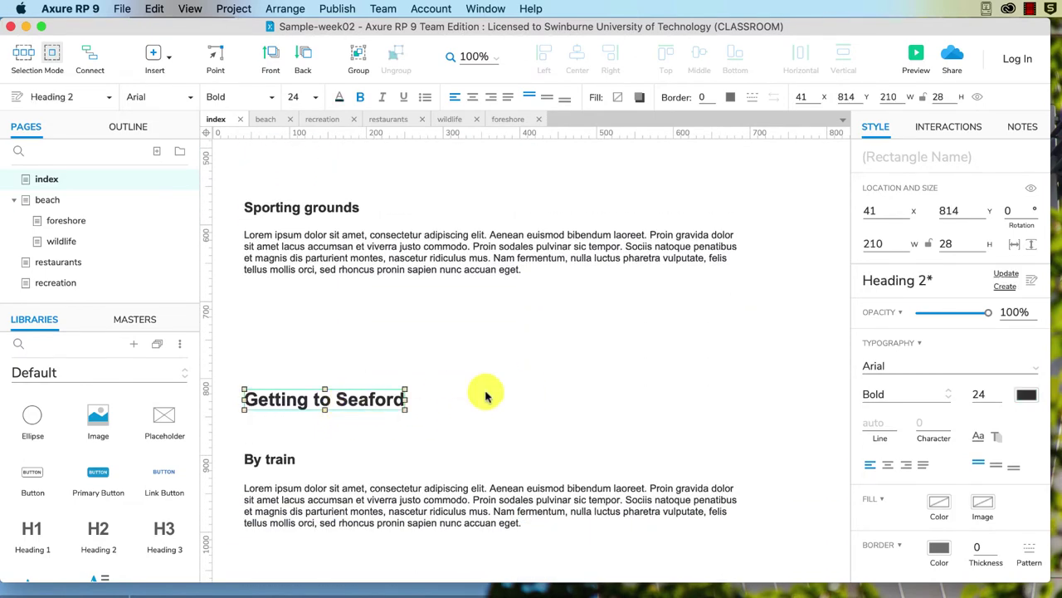
click(976, 286)
click(901, 576)
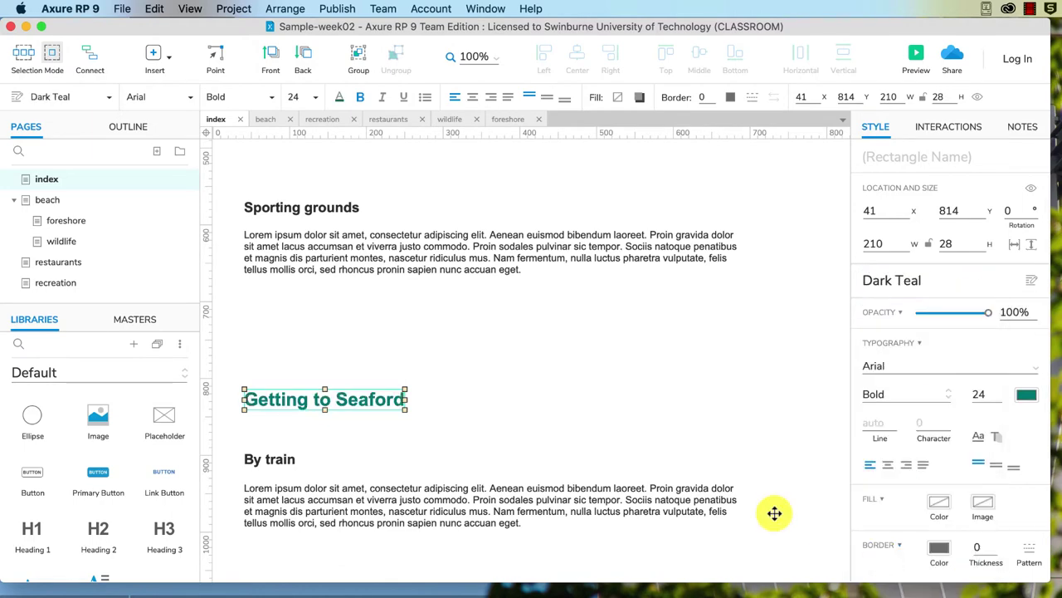
click(664, 445)
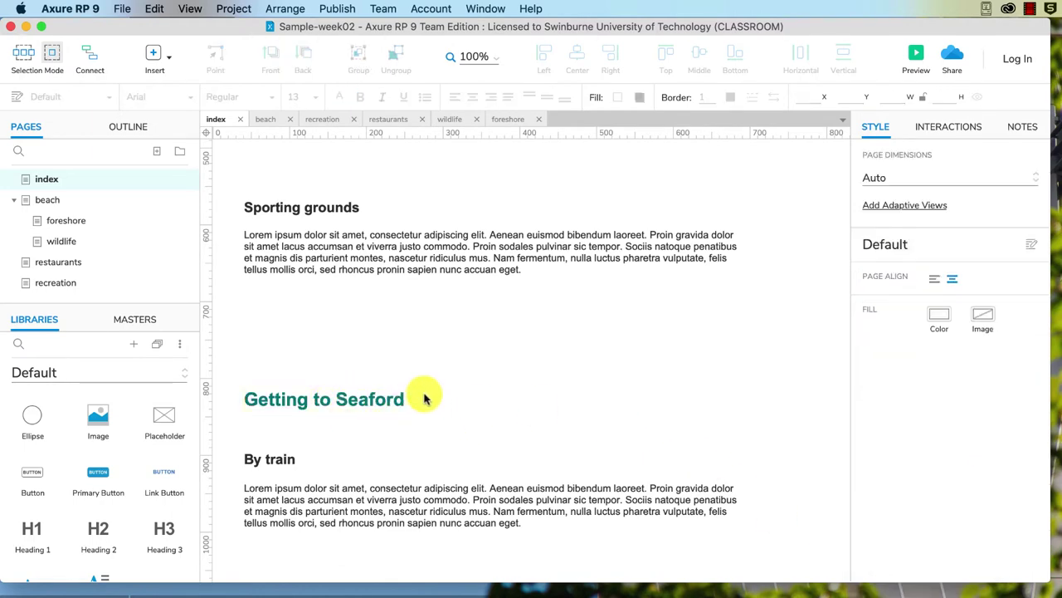
scroll(523, 399, up, 2)
scroll(523, 398, up, 8)
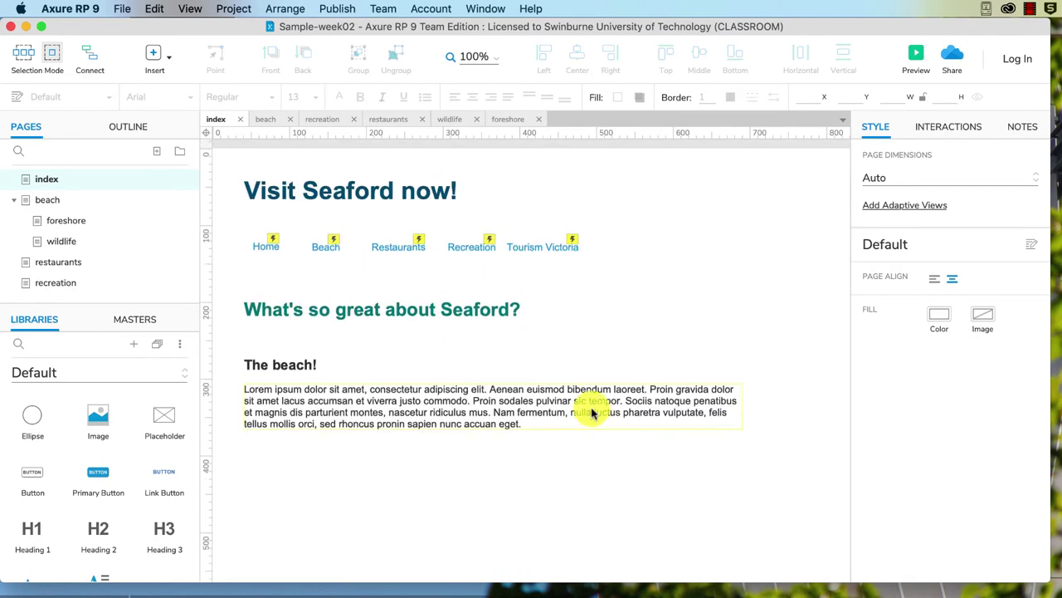
- In the Widget Style Manager, inspect the Form Hint, Form Disabled, Flow Shape and Link Button overrides, then cancel
click(224, 8)
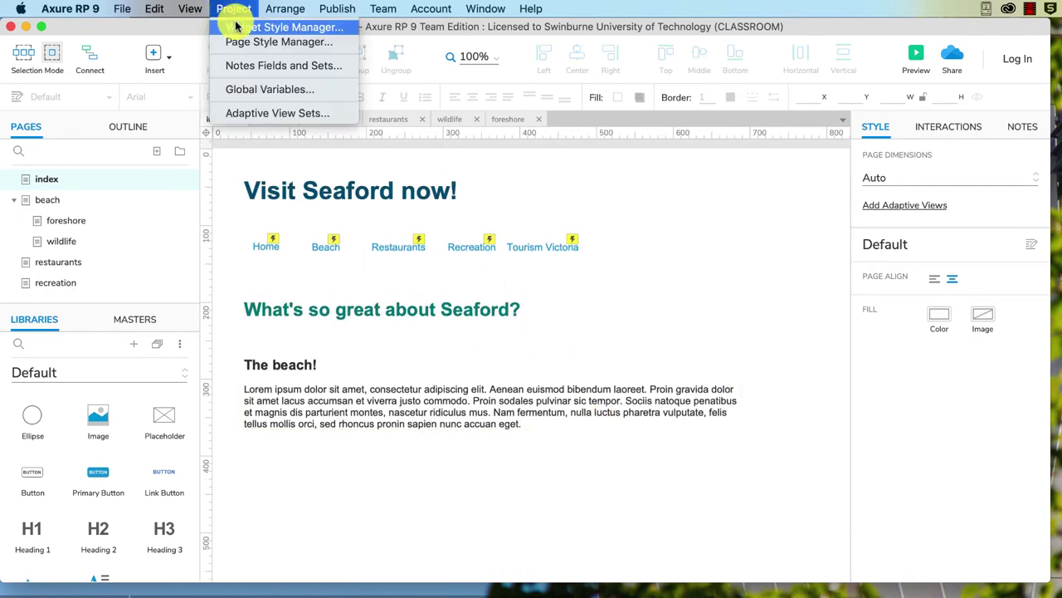
click(241, 26)
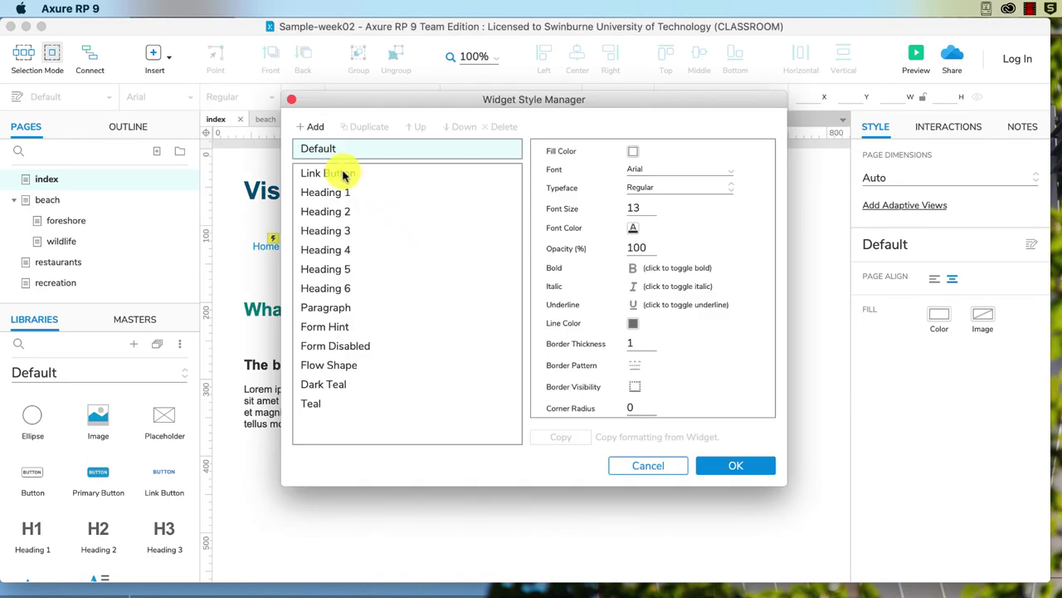
click(336, 329)
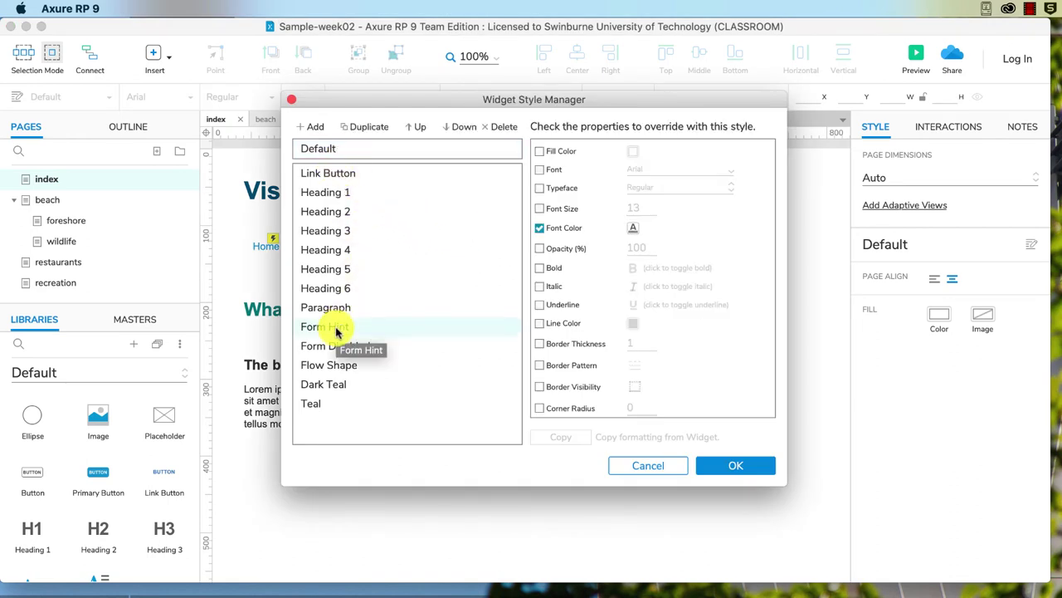
click(339, 346)
click(332, 368)
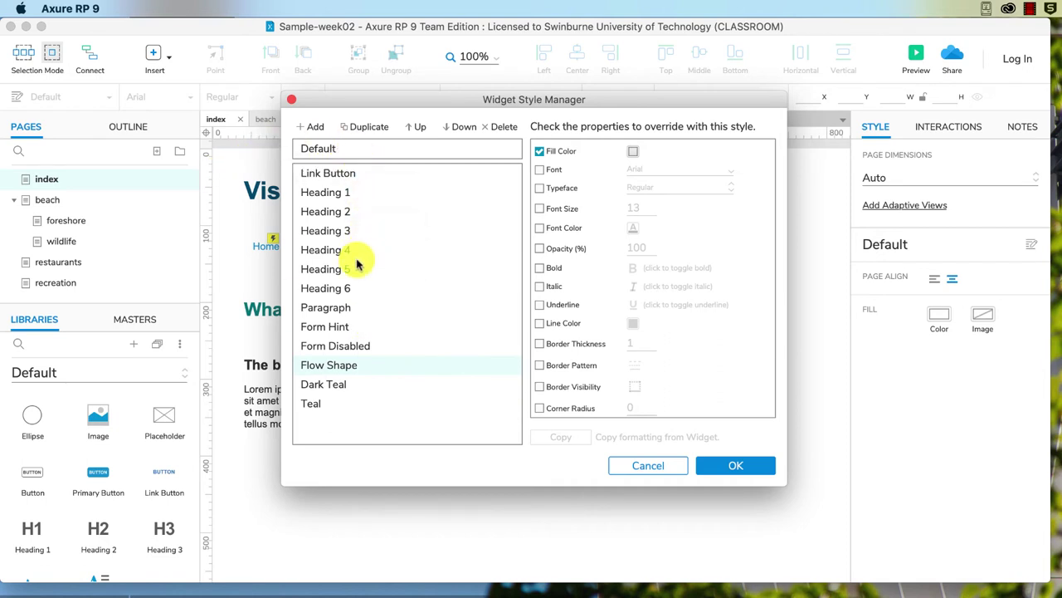
click(332, 174)
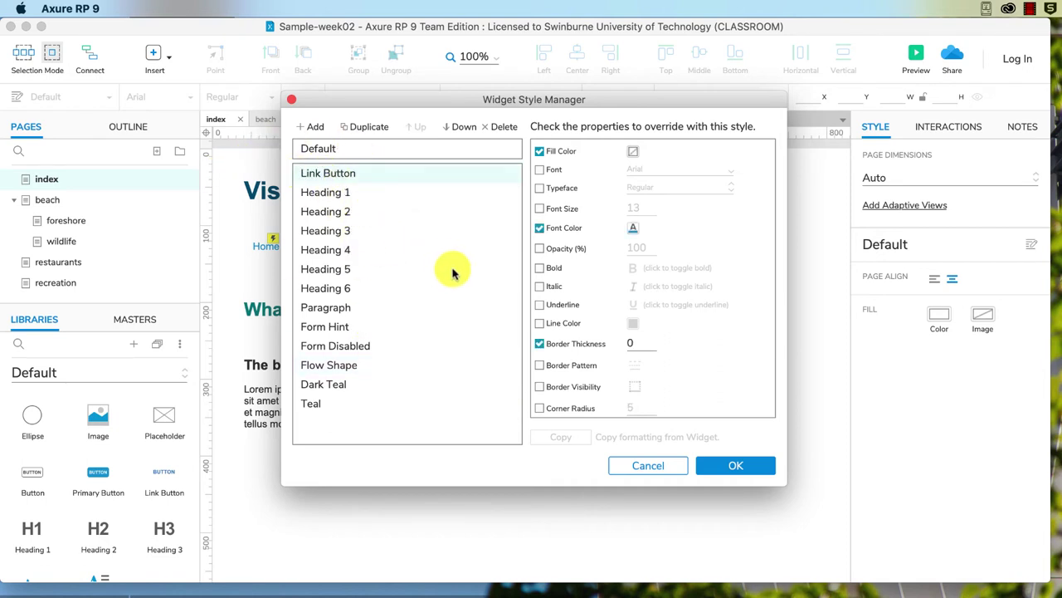
click(664, 468)
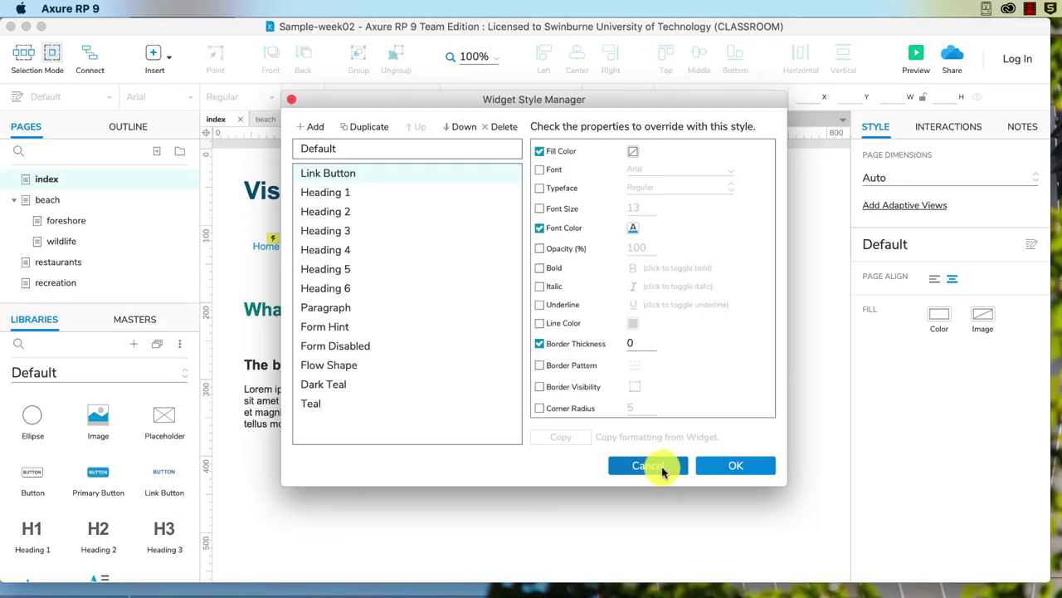